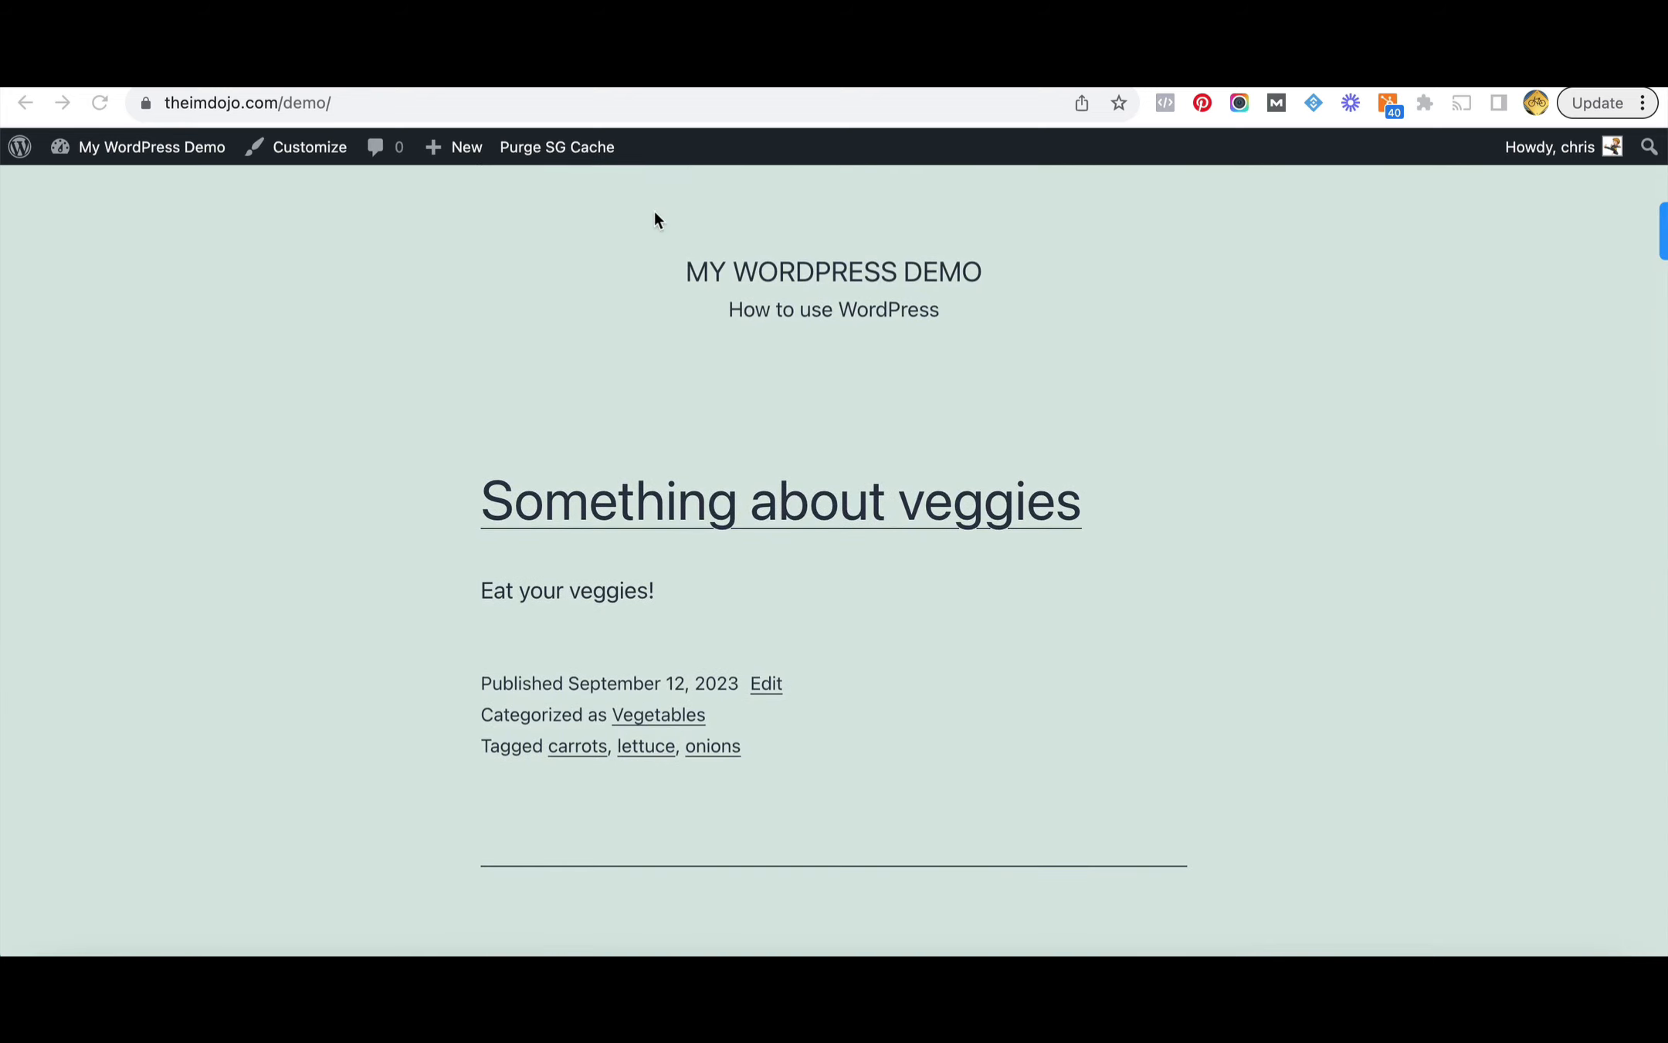
Create a navigation menu named "header menu" and assign it to the Primary menu display location.
mouse_move(85, 148)
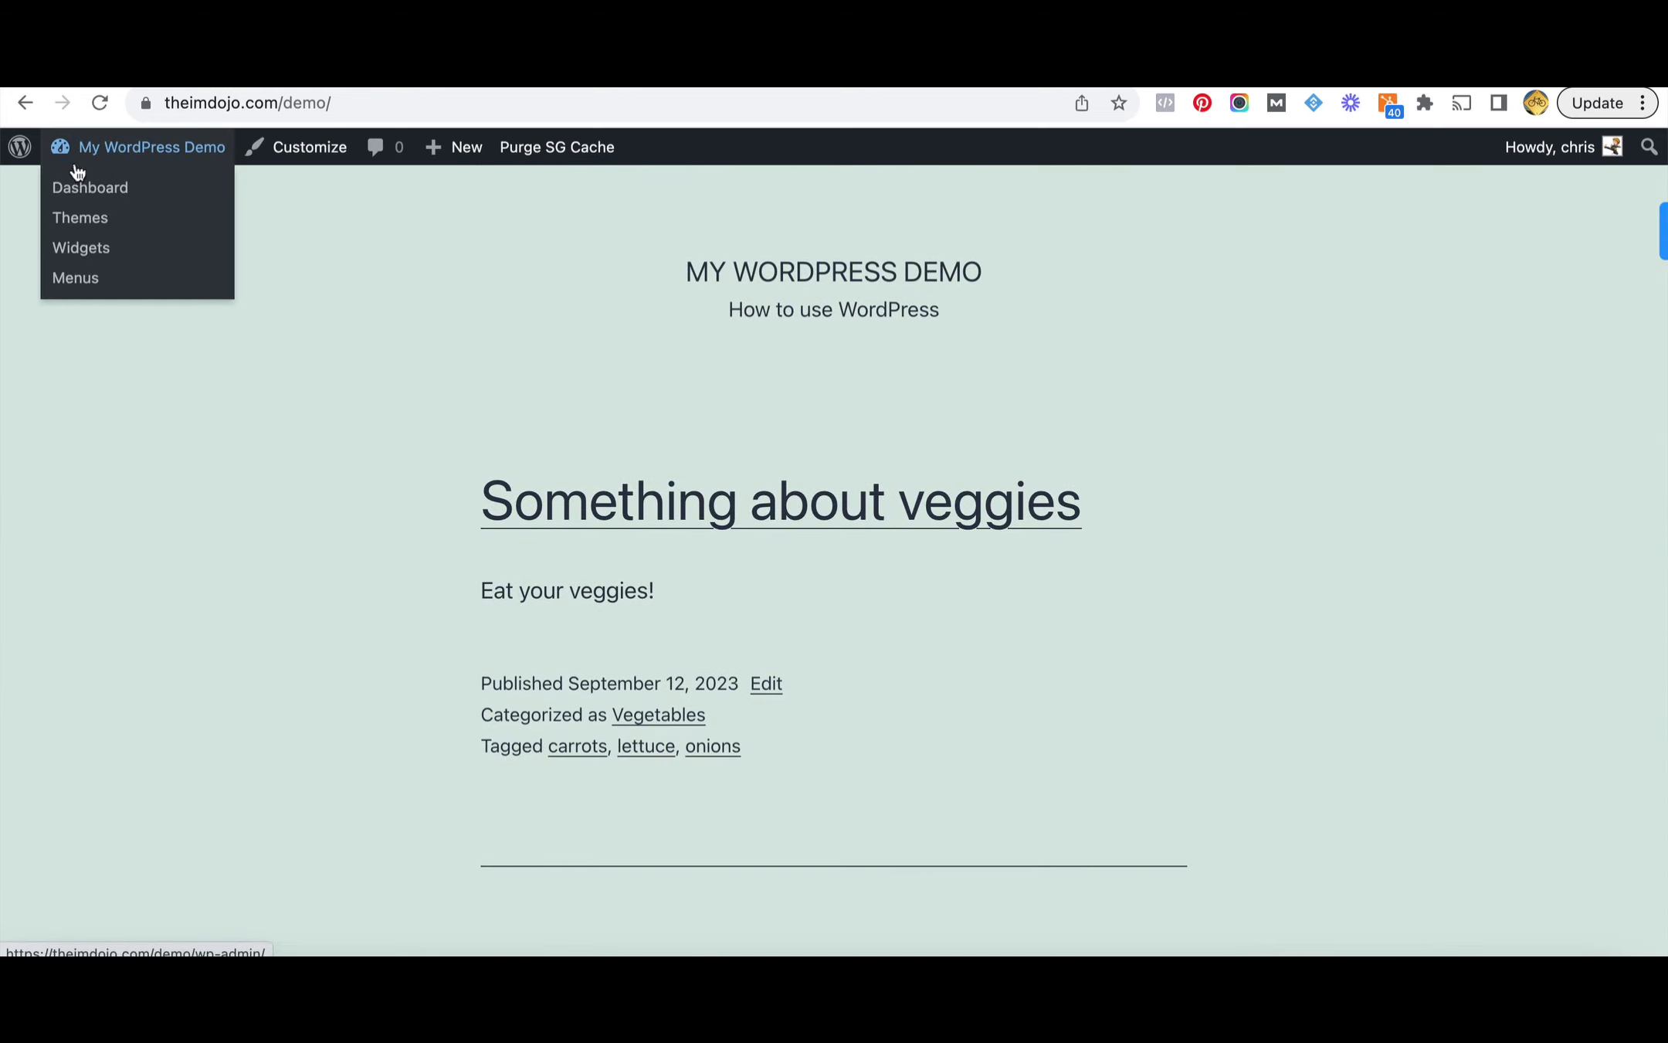
click(84, 190)
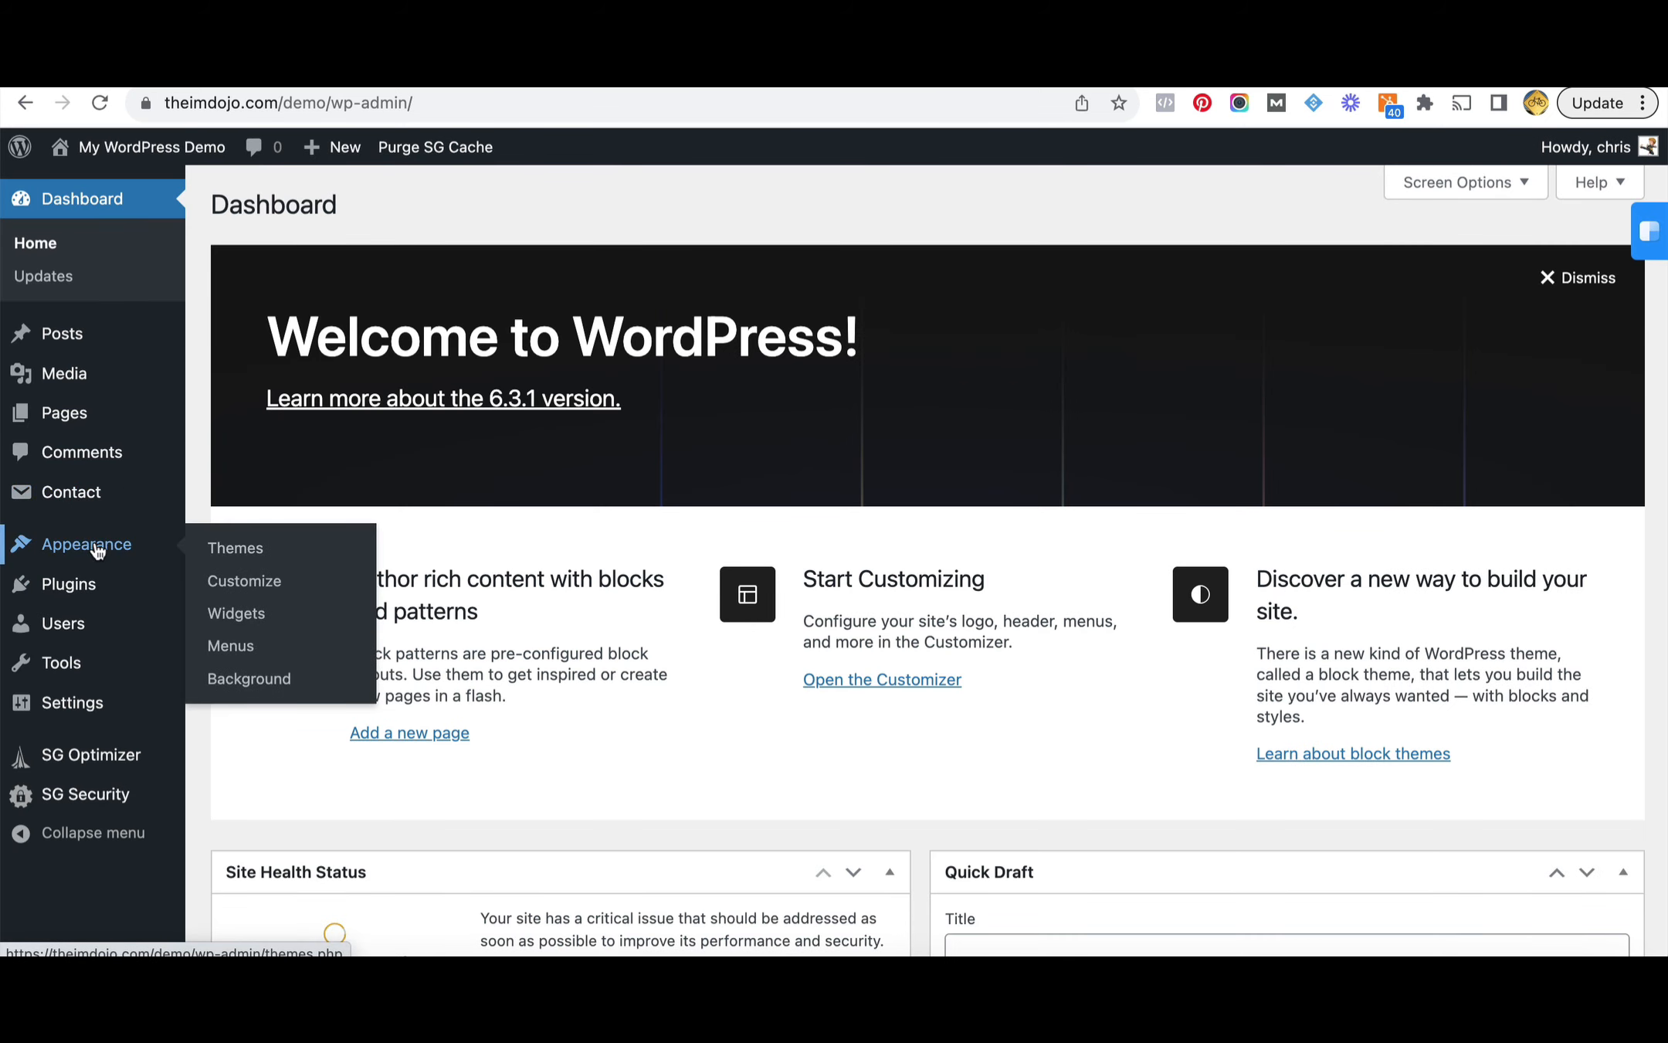
click(220, 648)
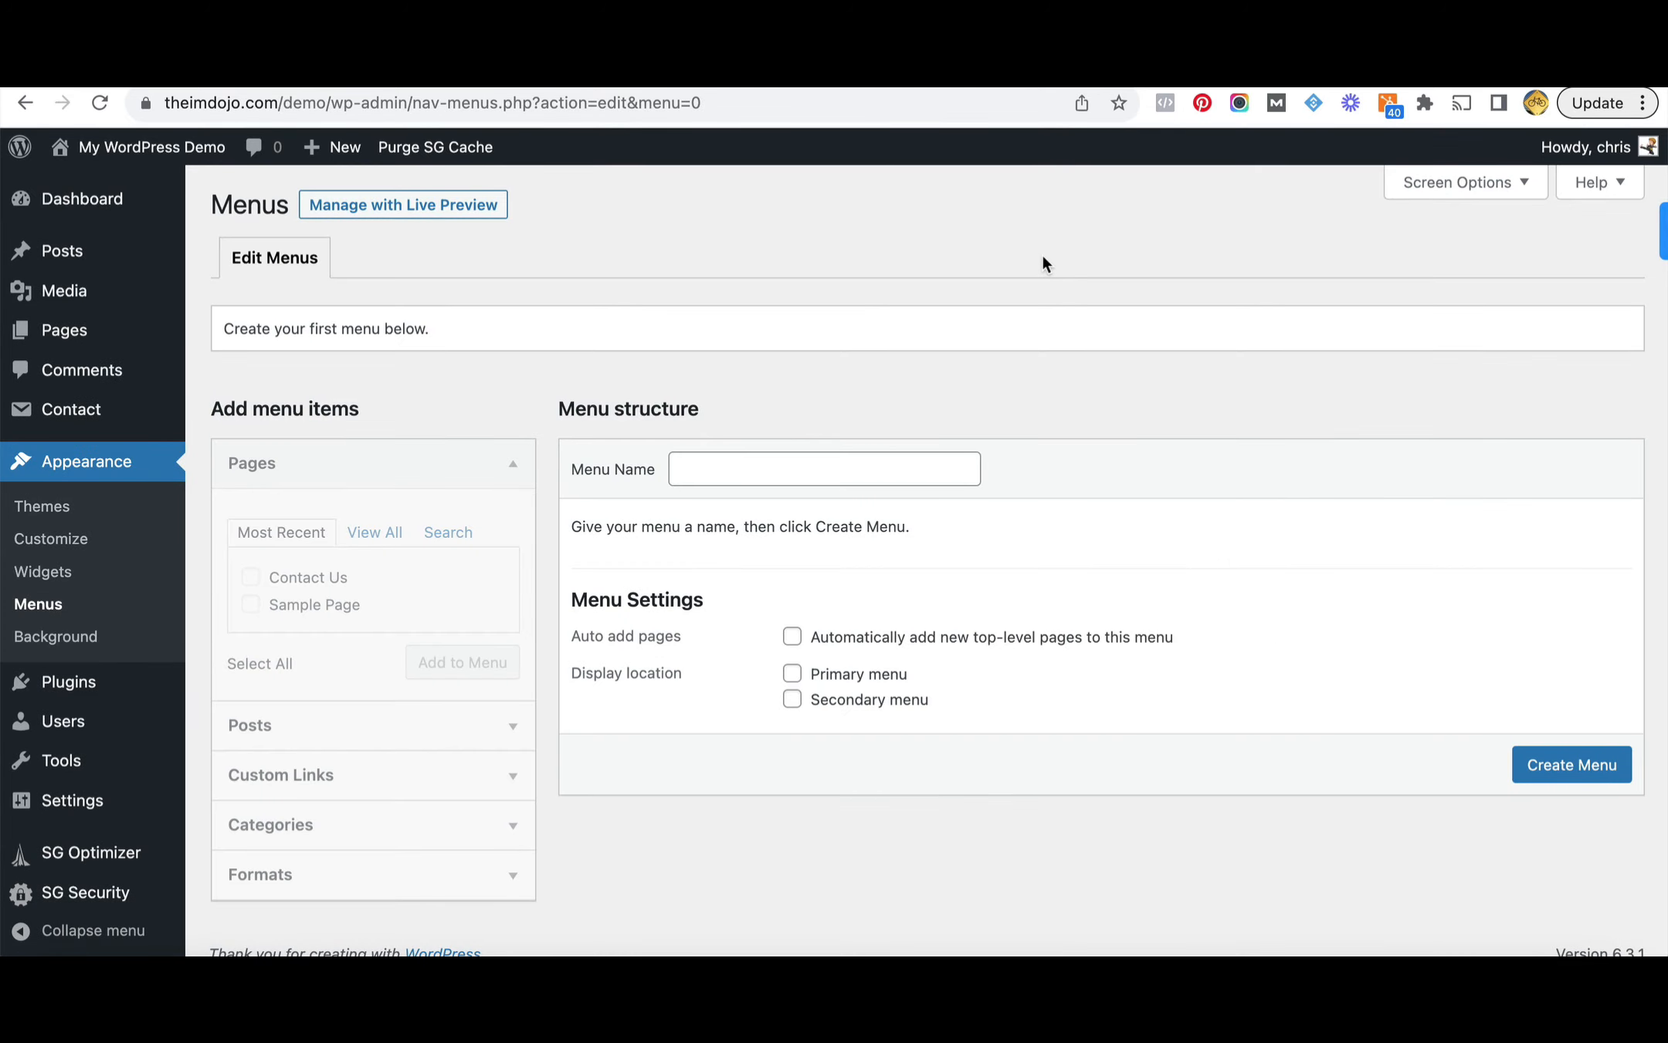
click(825, 462)
text(header menu)
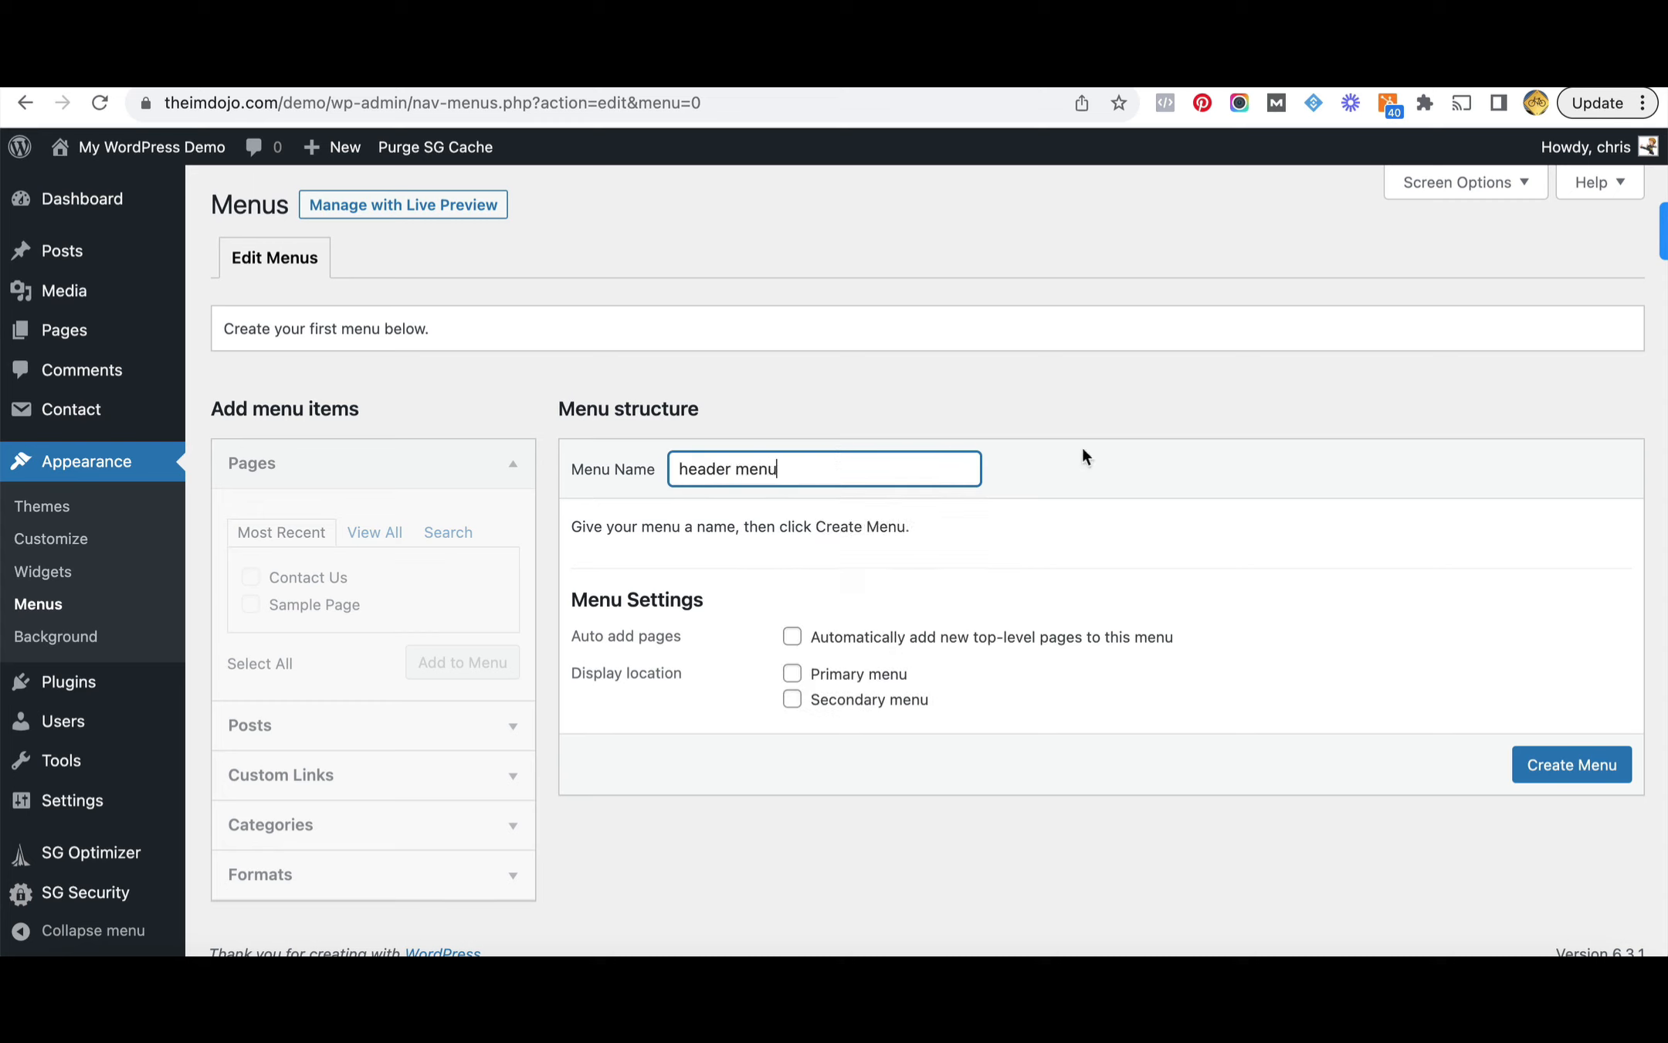
click(1102, 448)
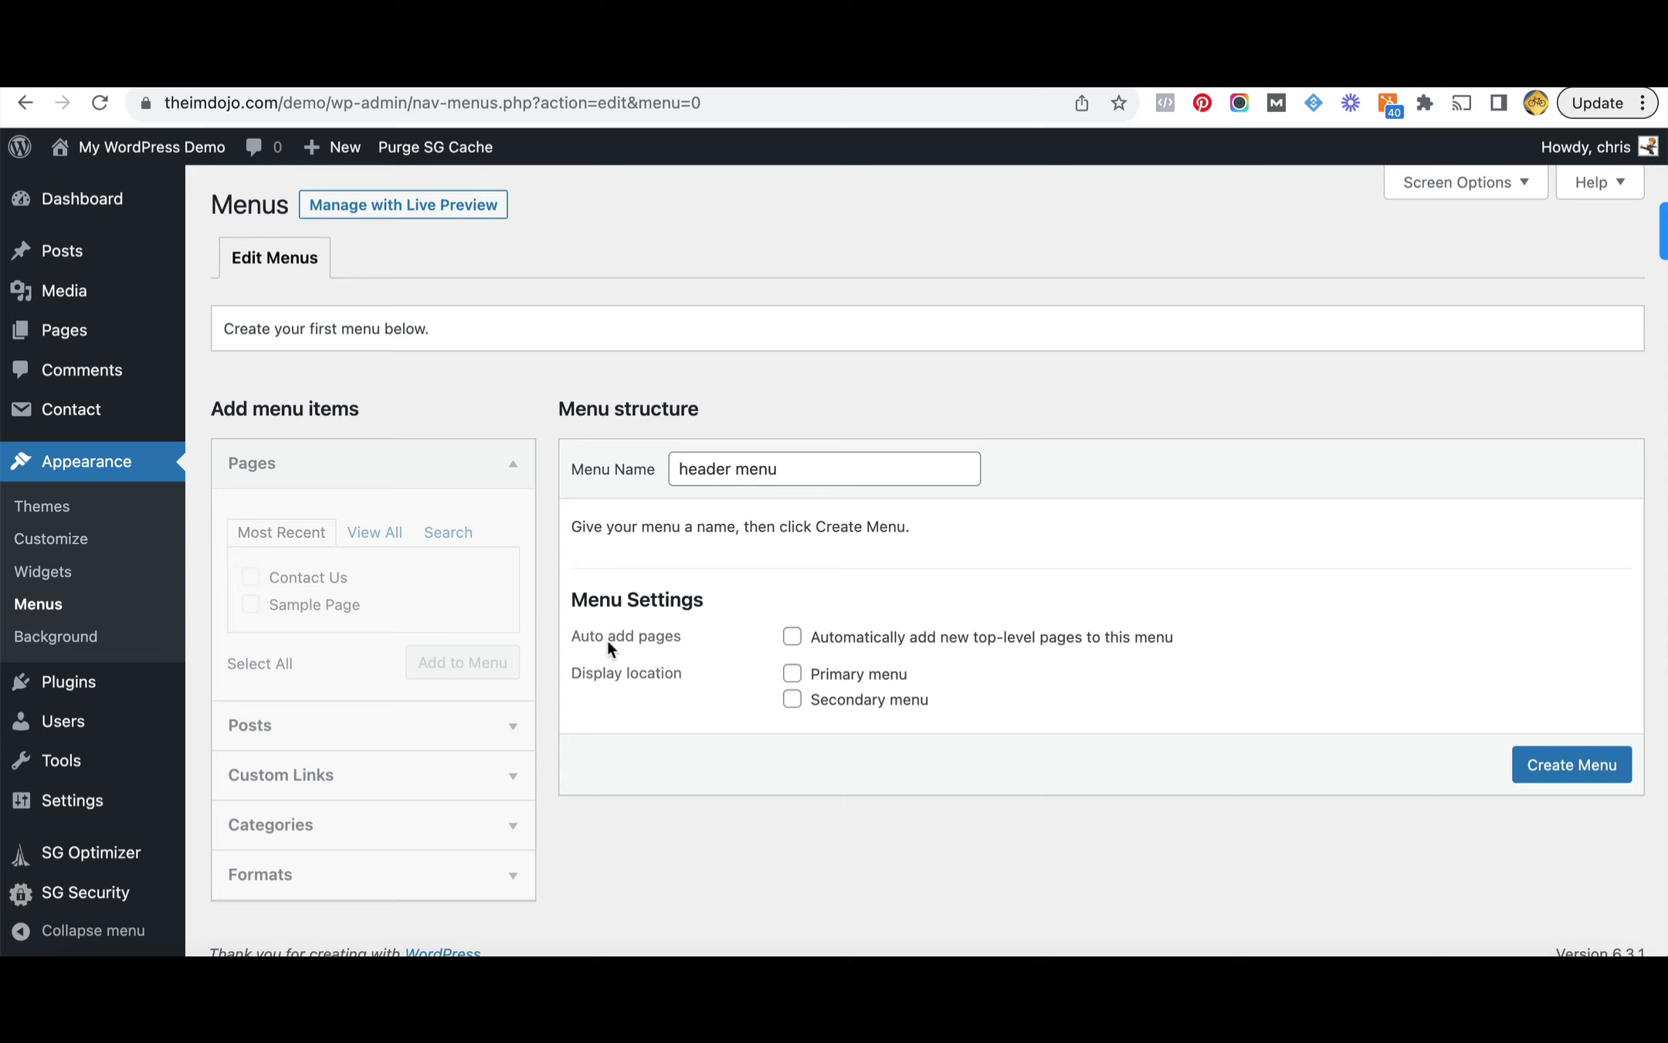
scroll(415, 739, down, 1)
scroll(414, 740, up, 1)
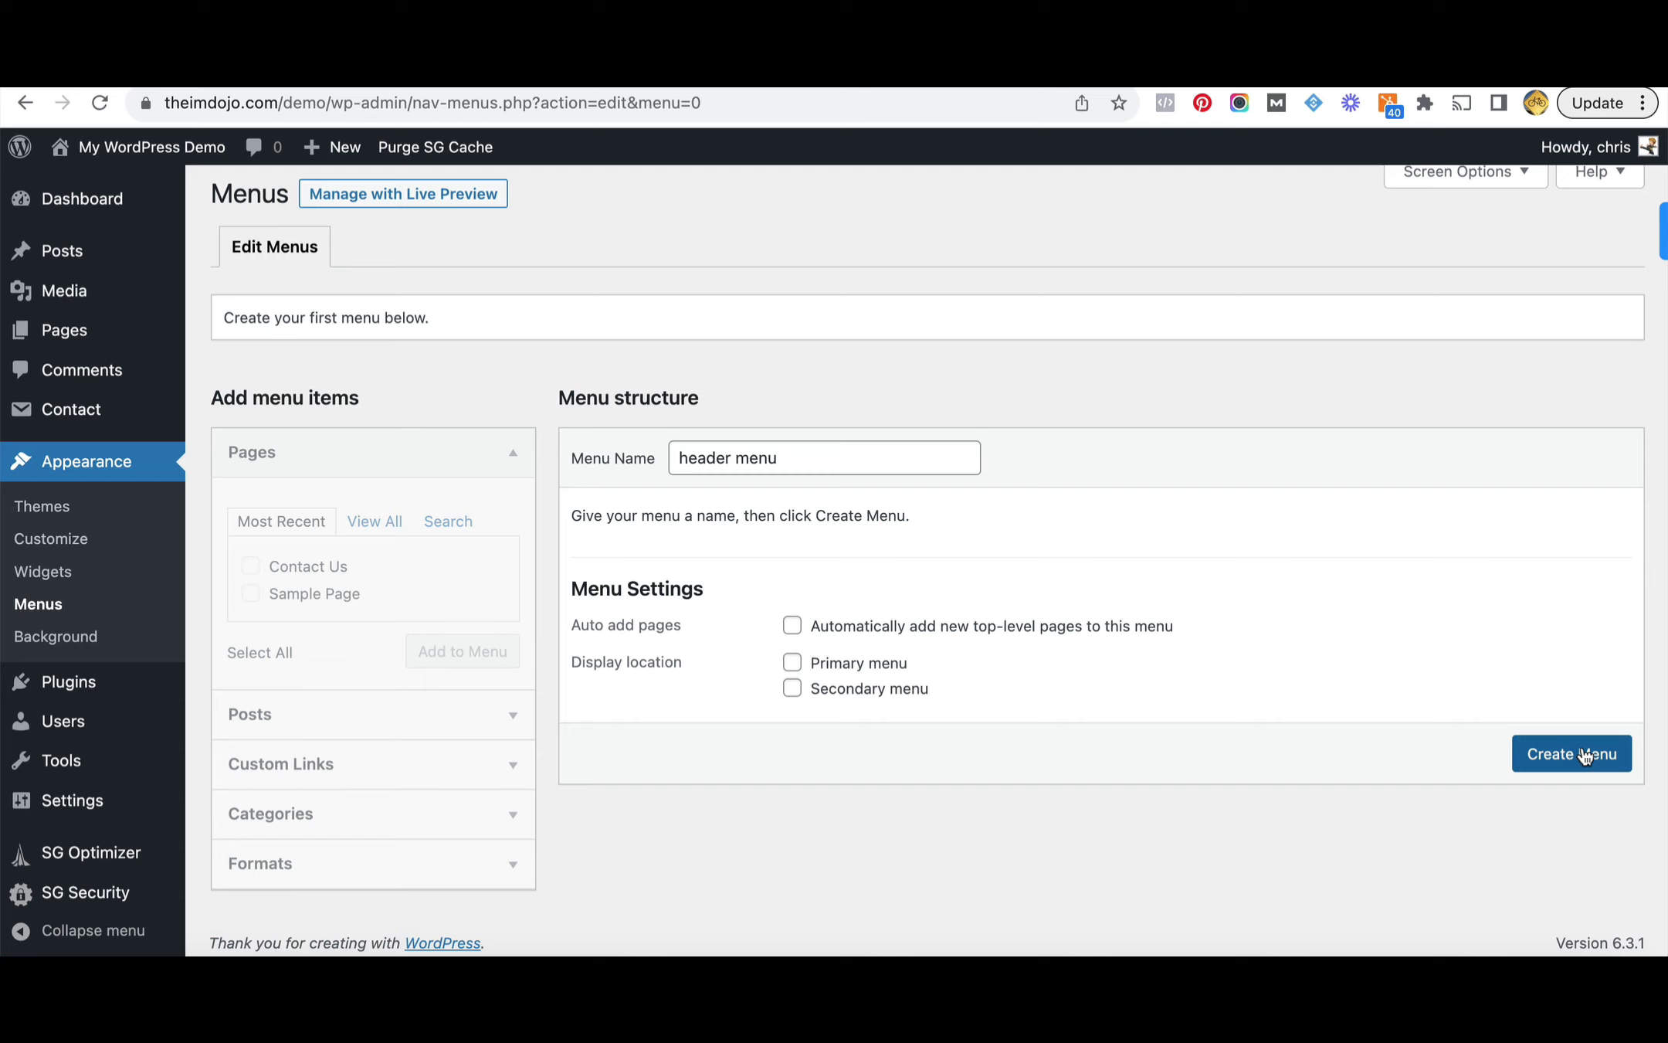
click(793, 664)
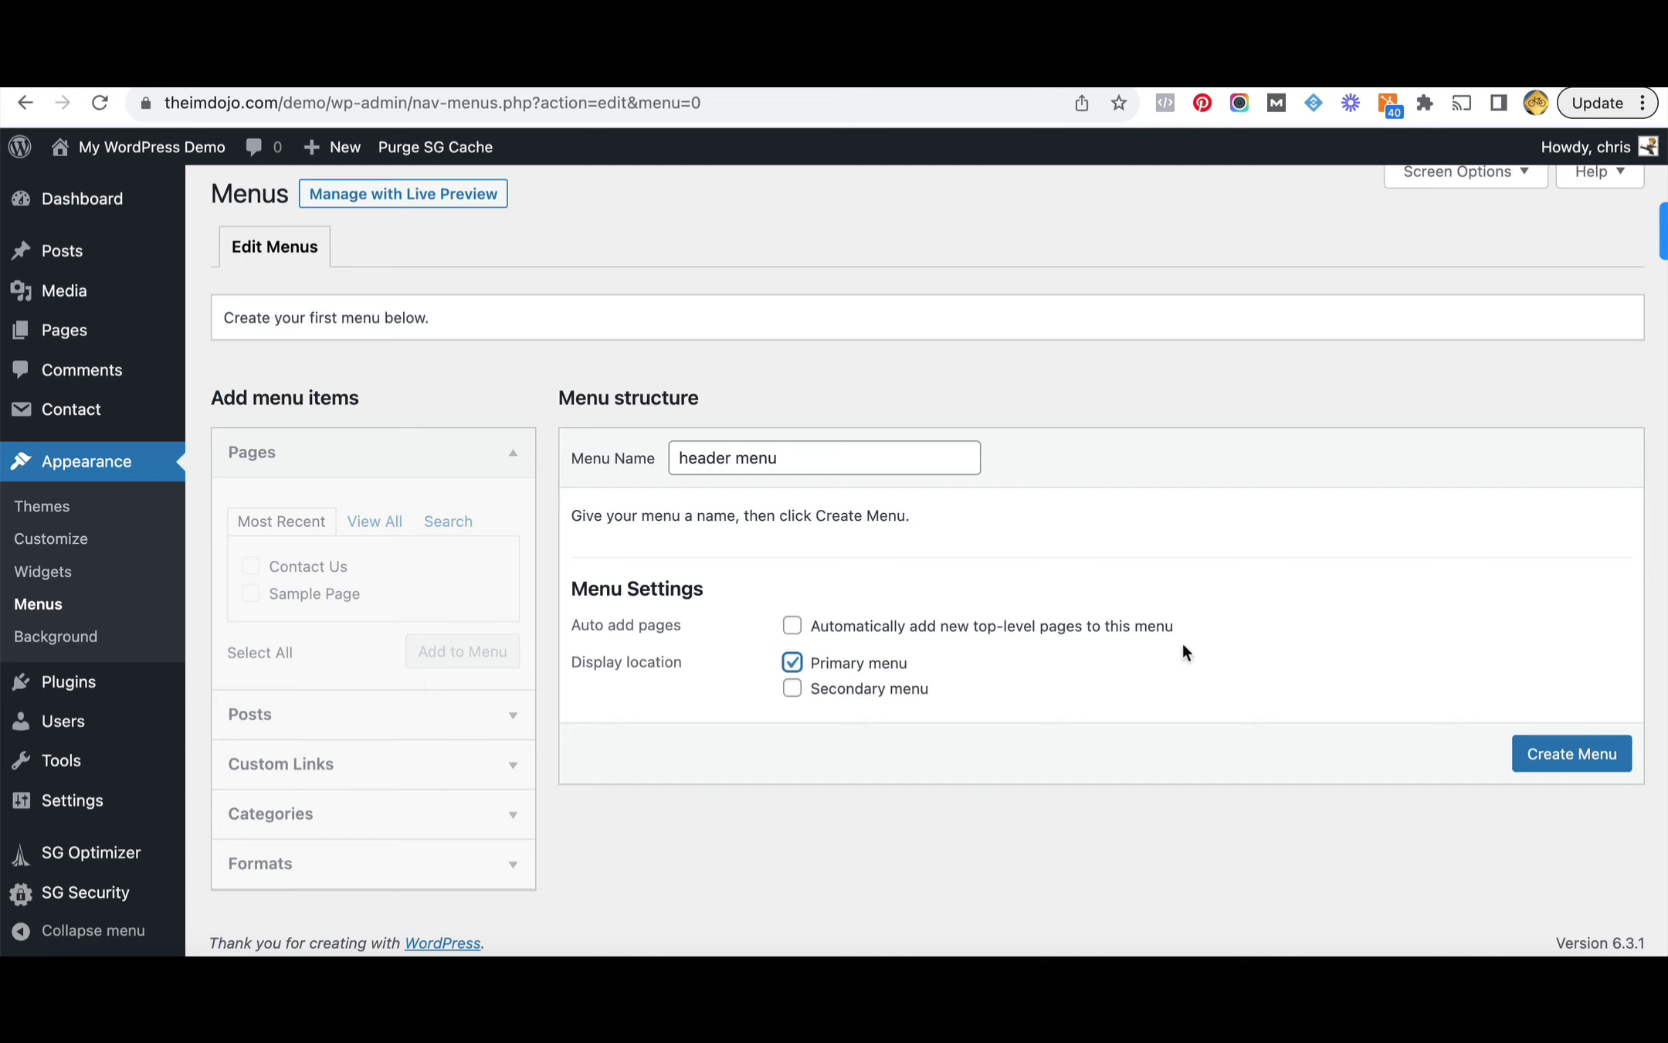
click(1580, 751)
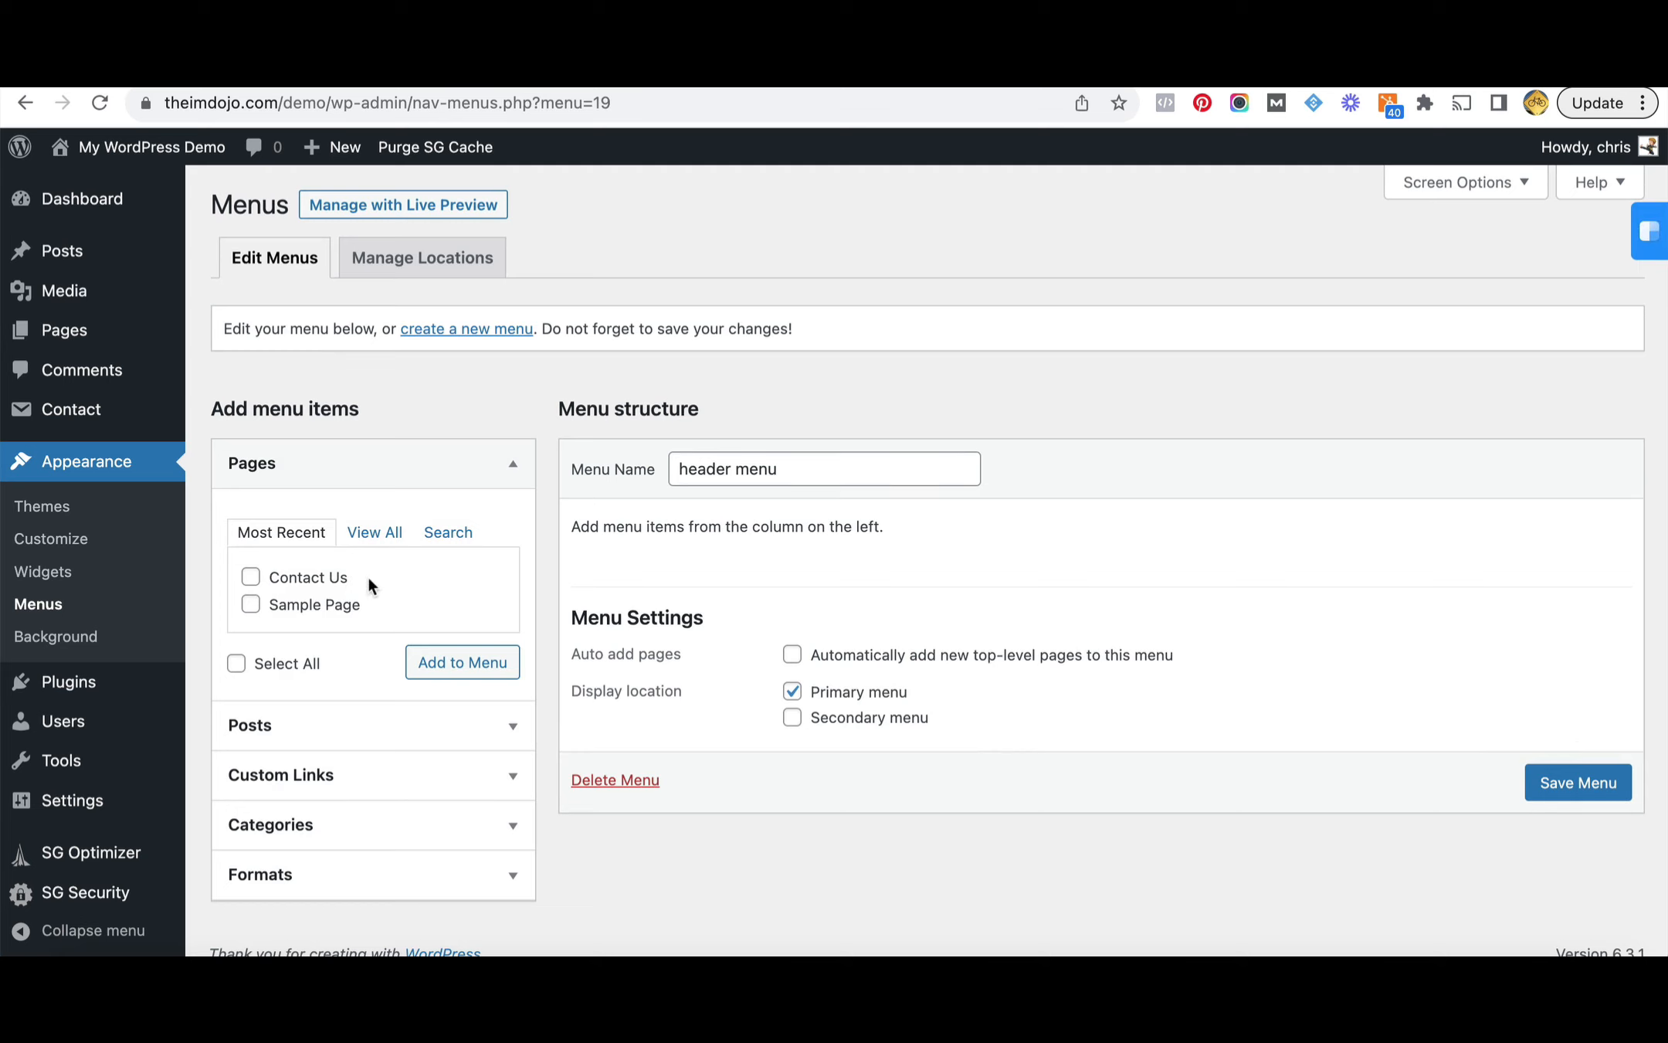
Add the Home, Privacy Policy and Contact Us pages to the header menu and save the menu.
scroll(367, 575, down, 1)
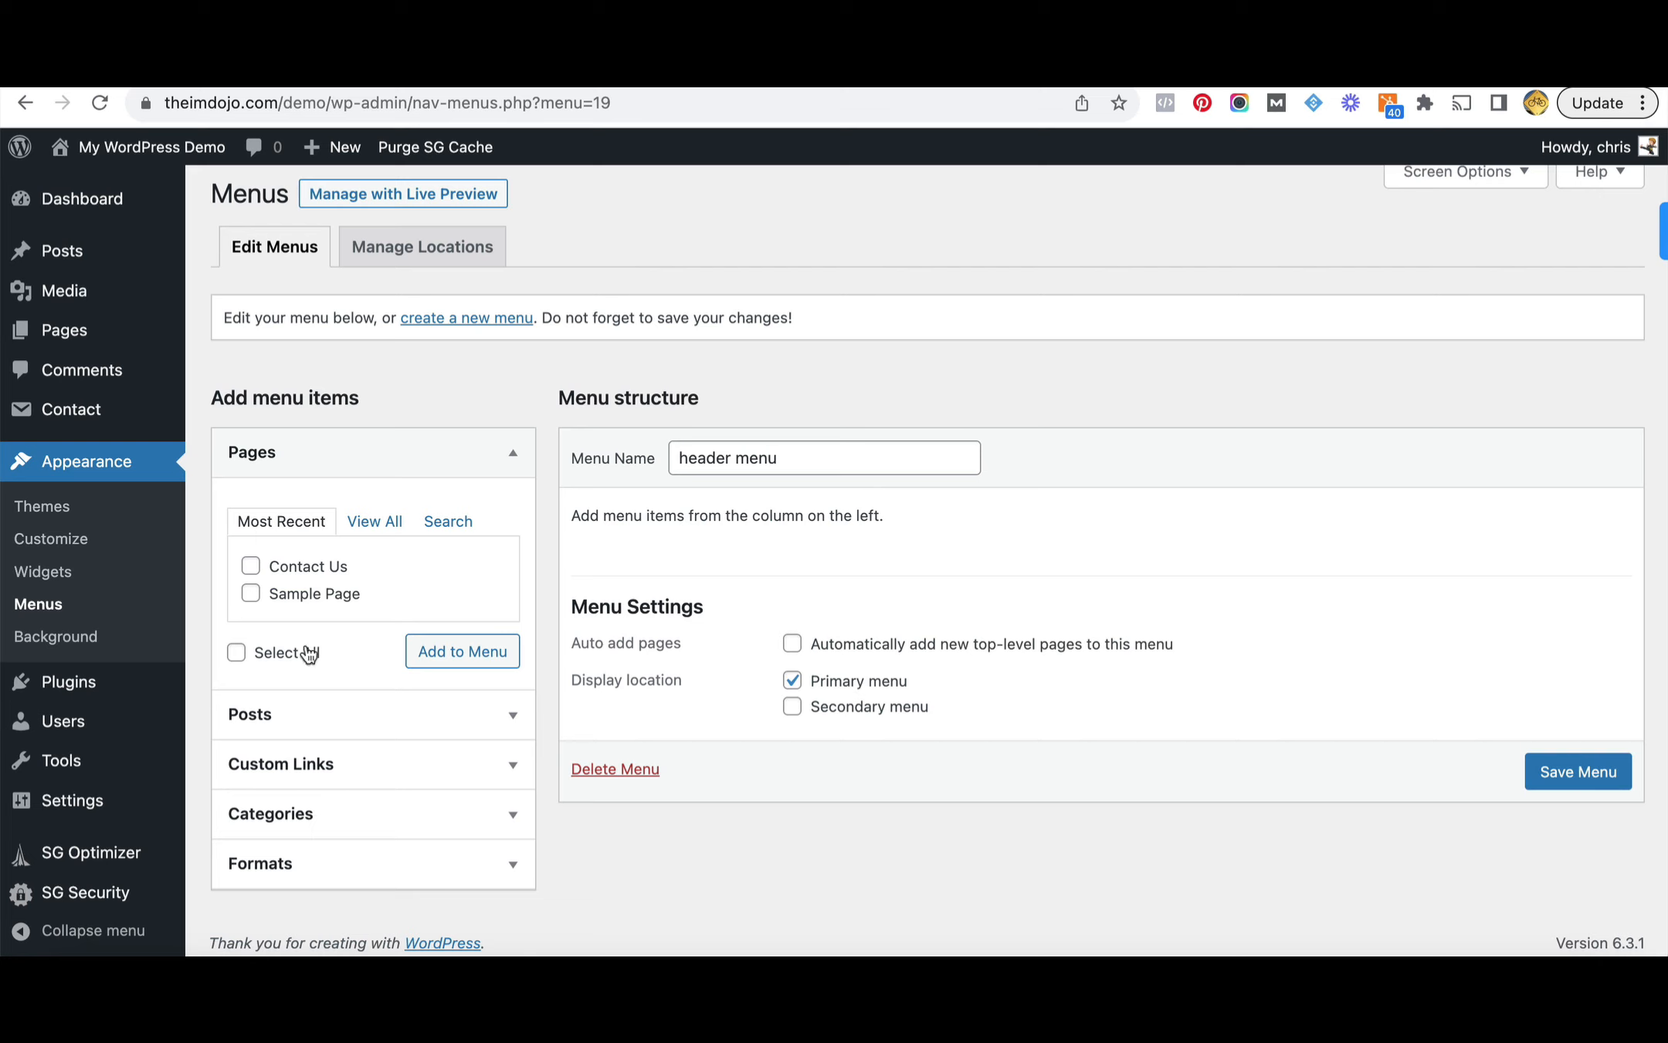
click(375, 521)
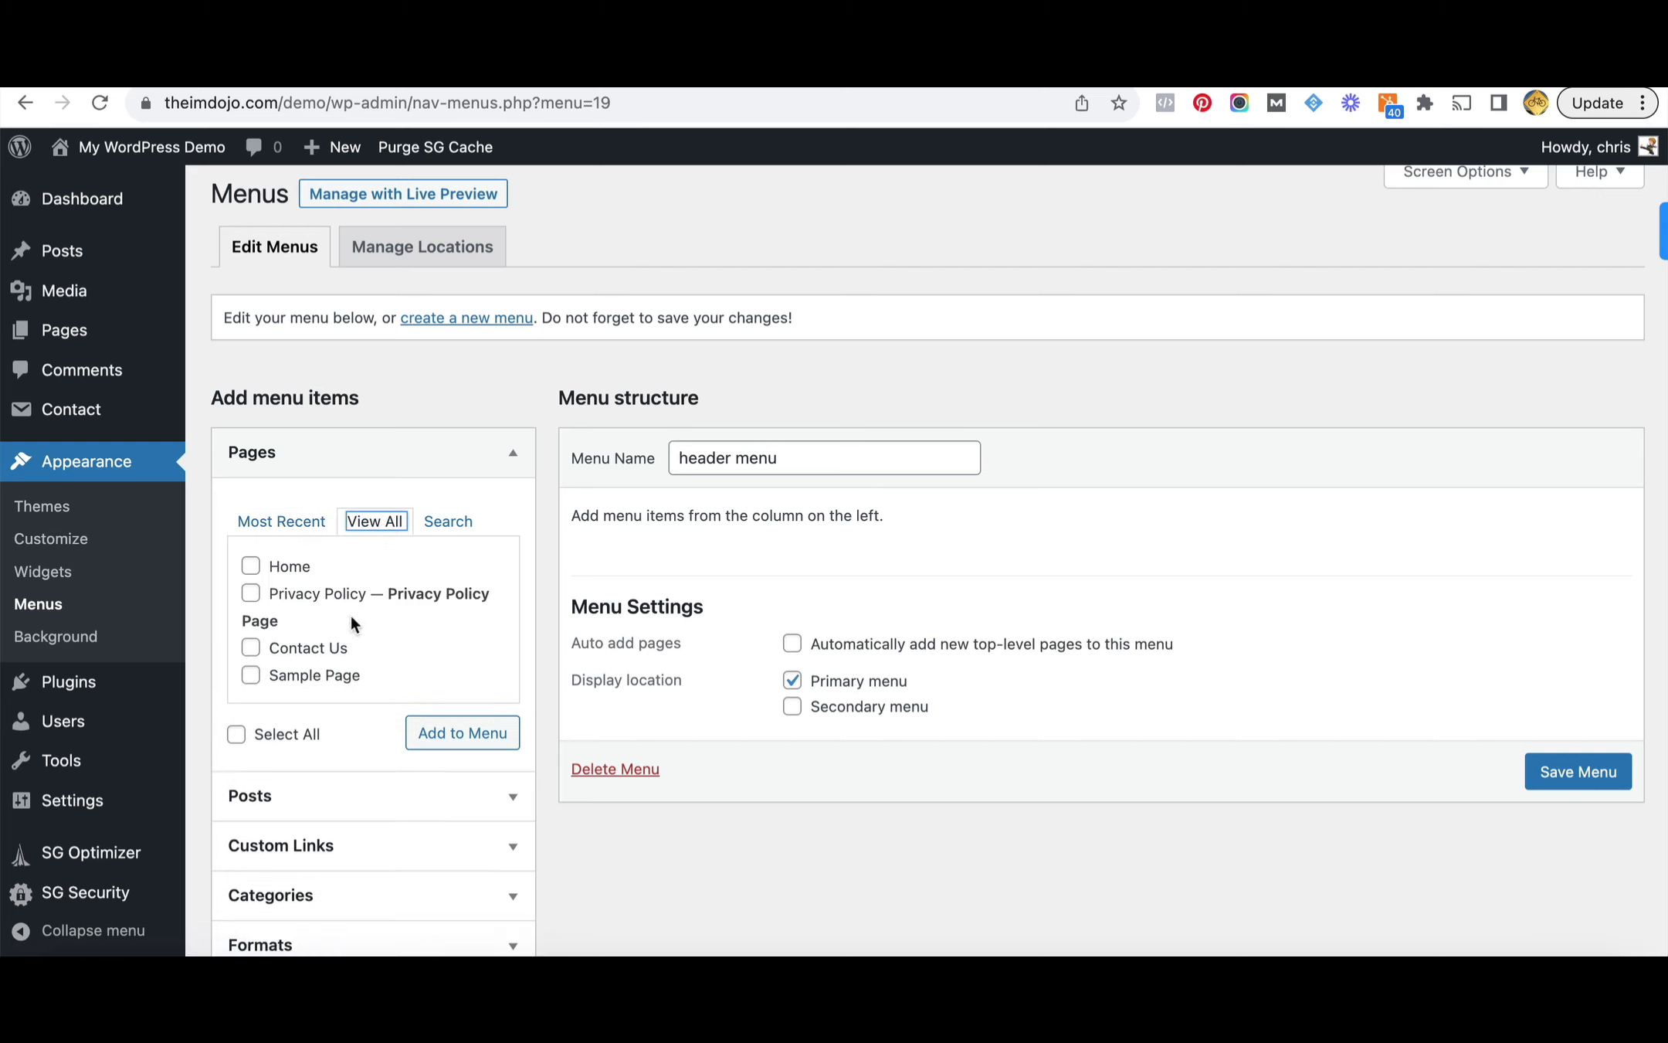
click(251, 567)
click(251, 594)
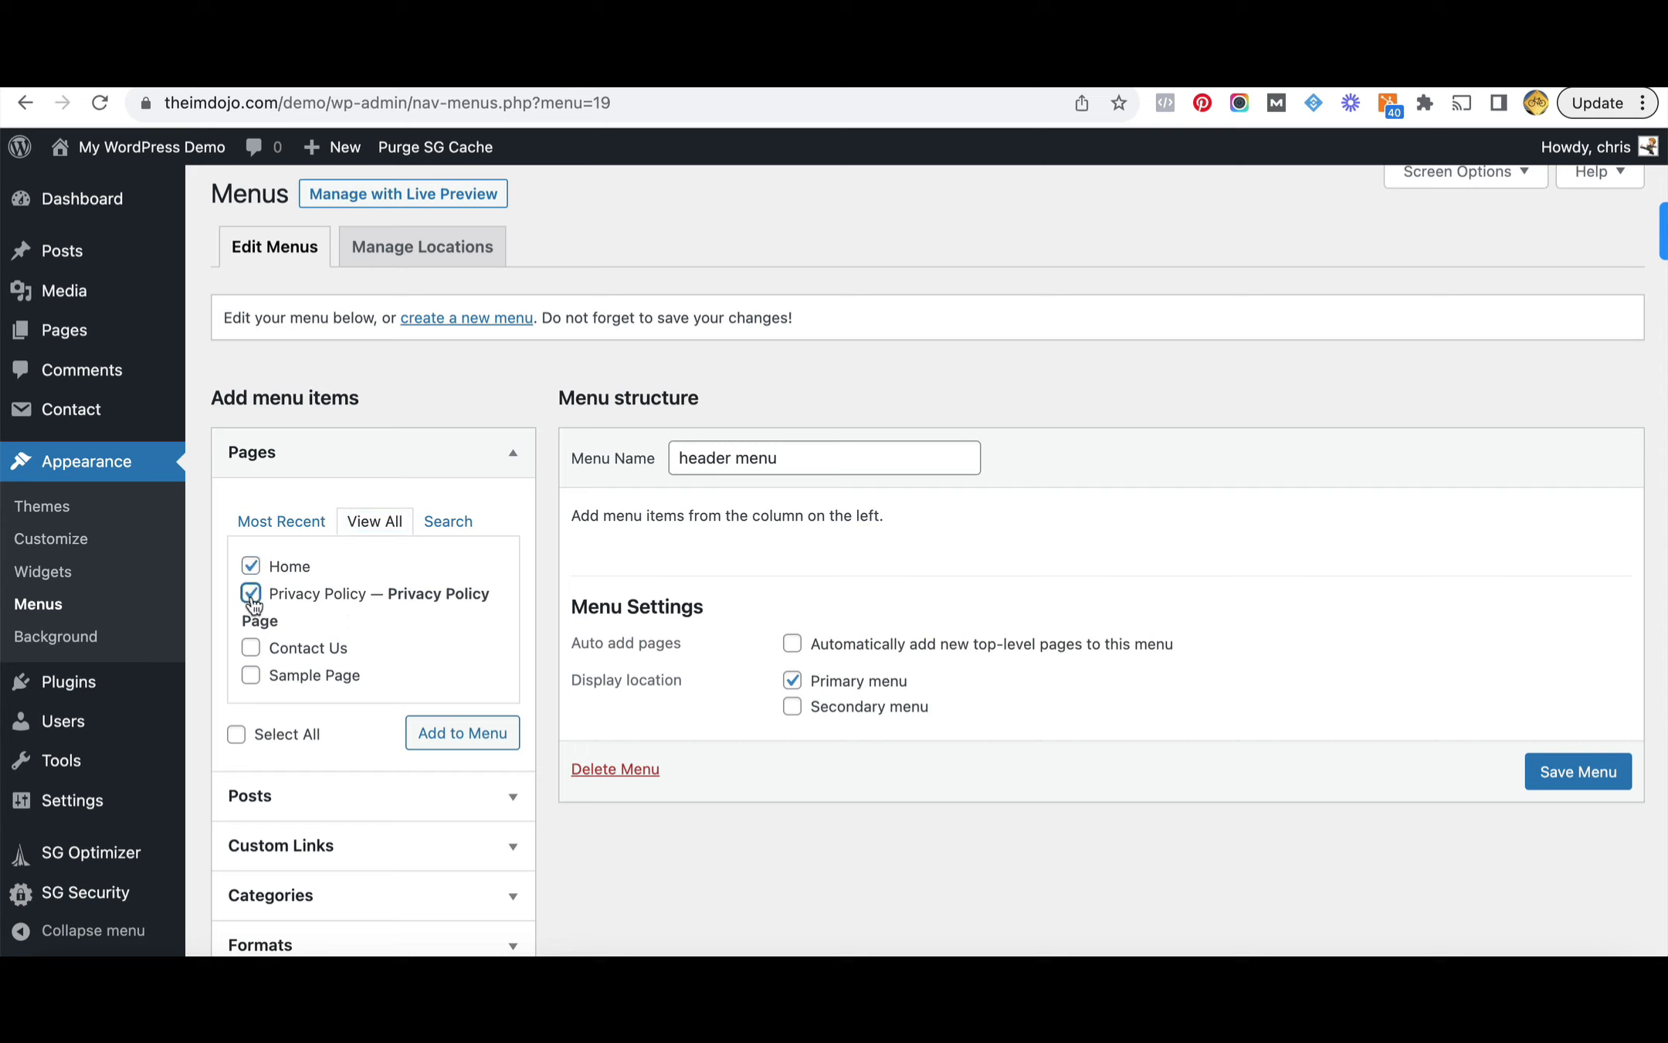
click(251, 648)
click(469, 738)
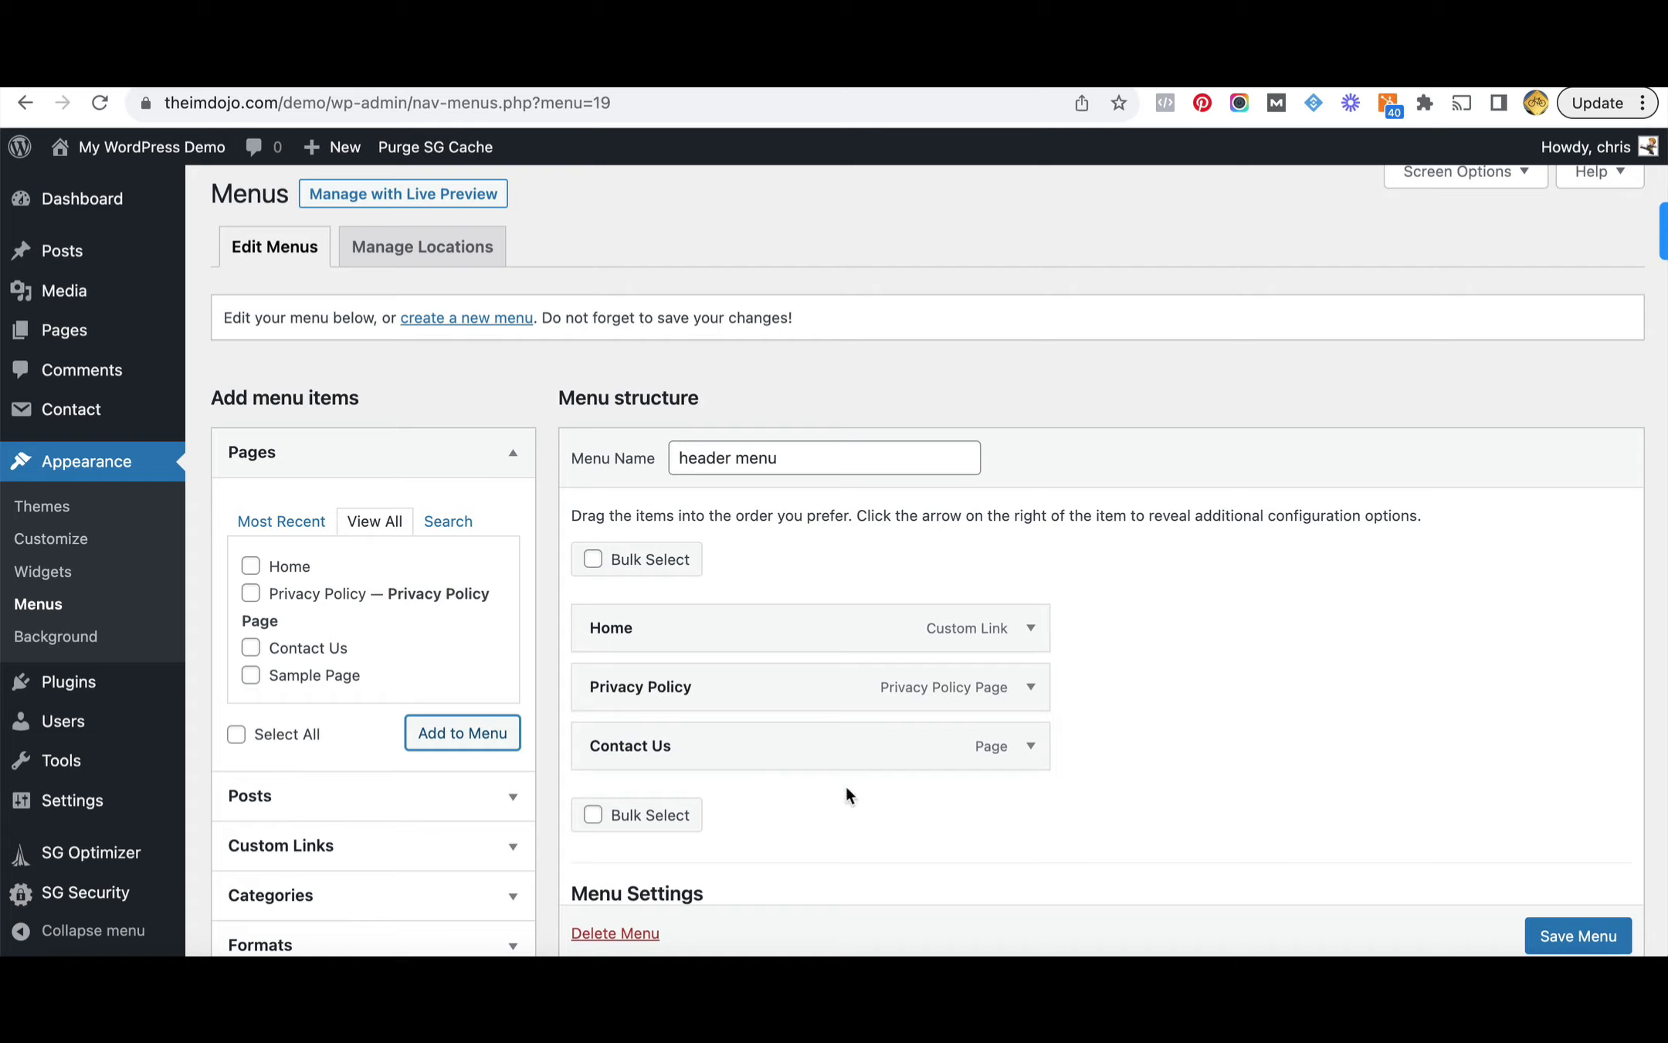
scroll(1110, 704, down, 4)
click(1544, 916)
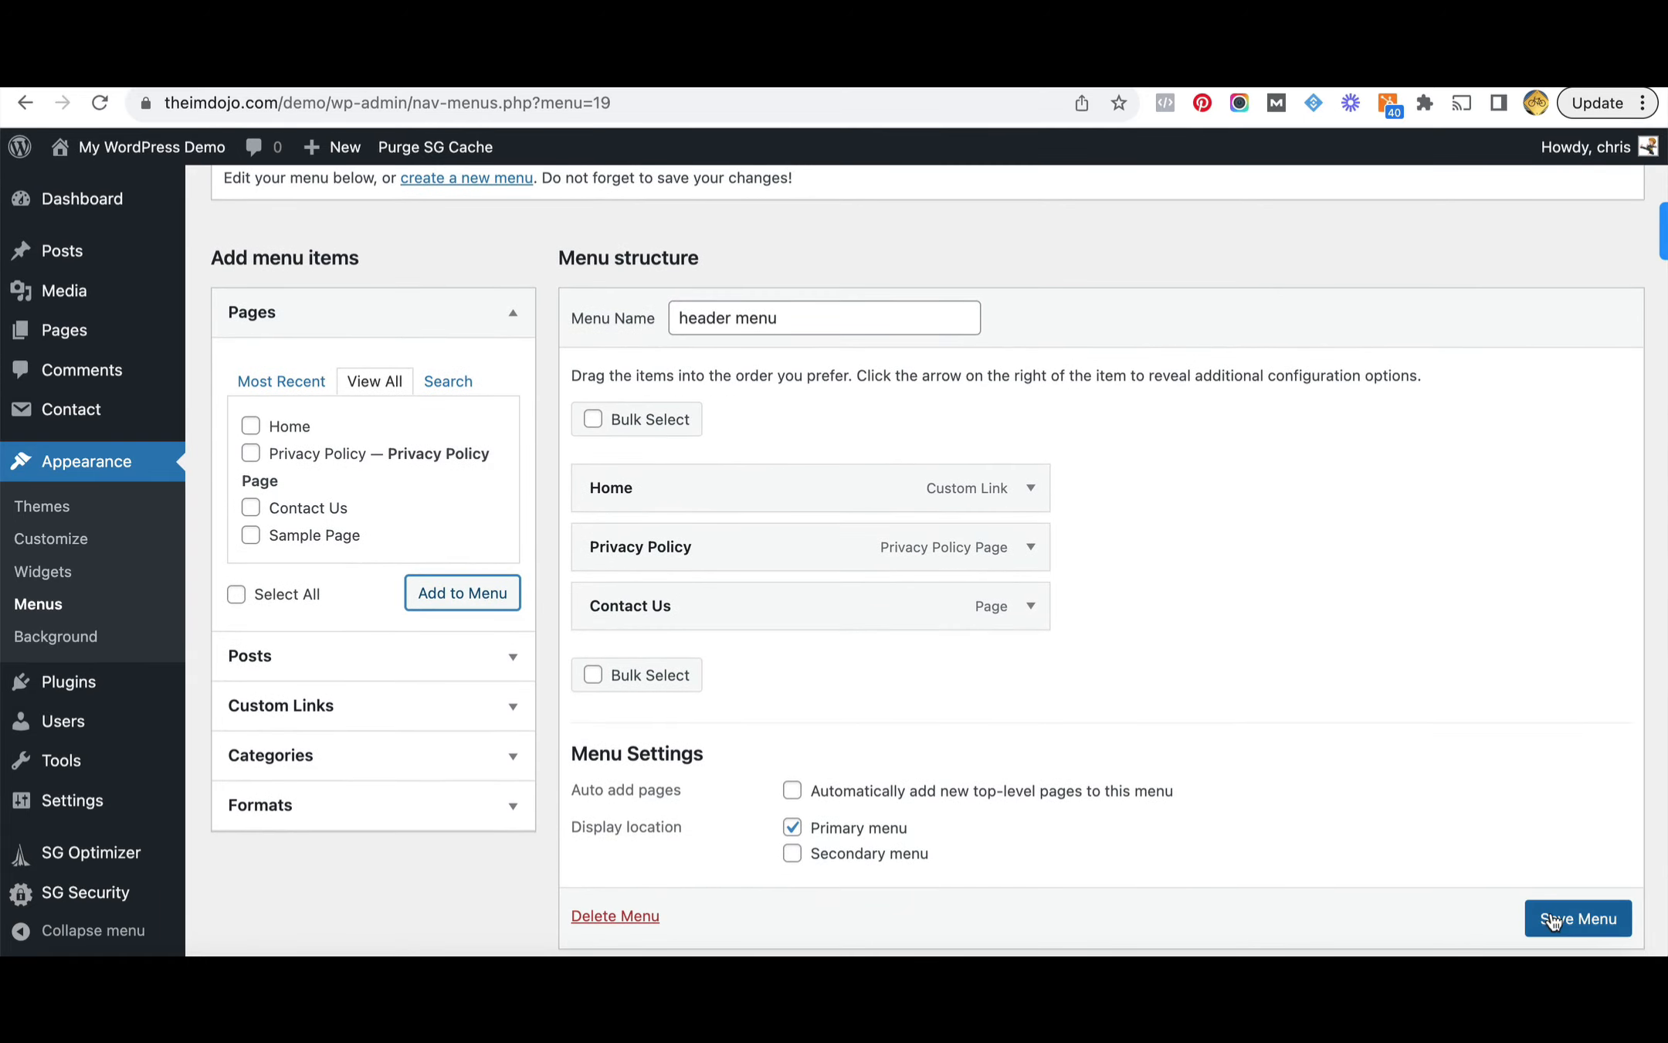
scroll(1550, 912, down, 1)
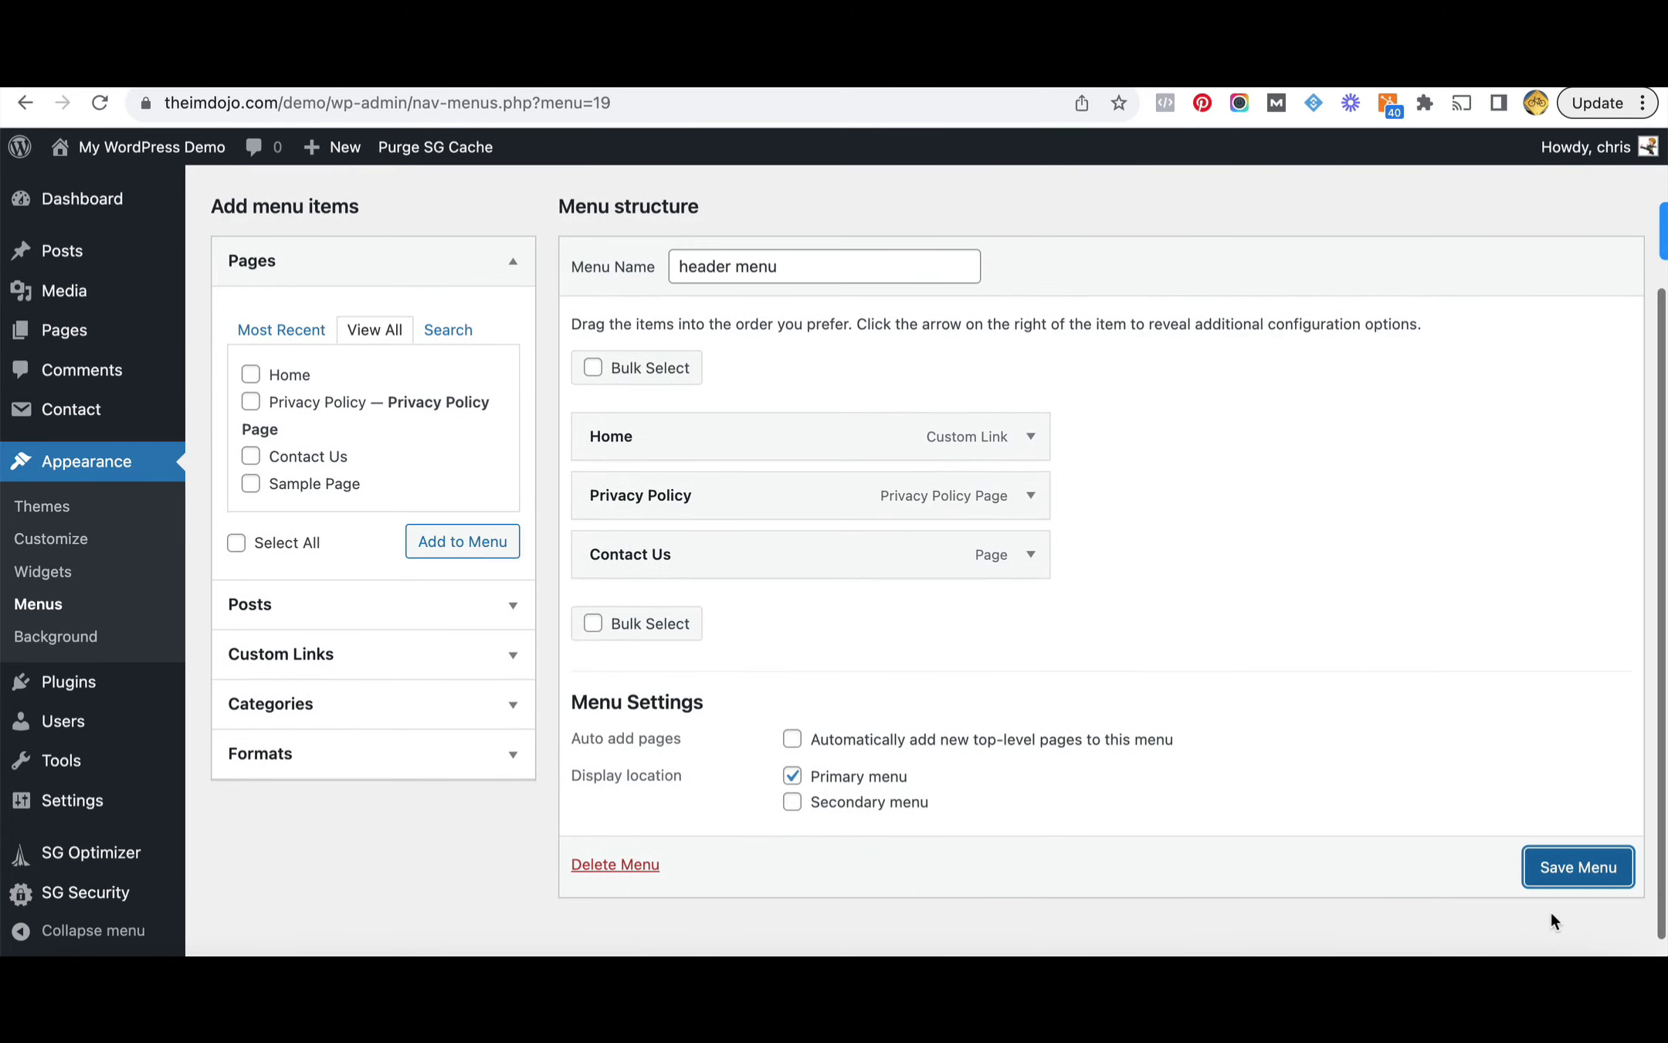
click(1587, 880)
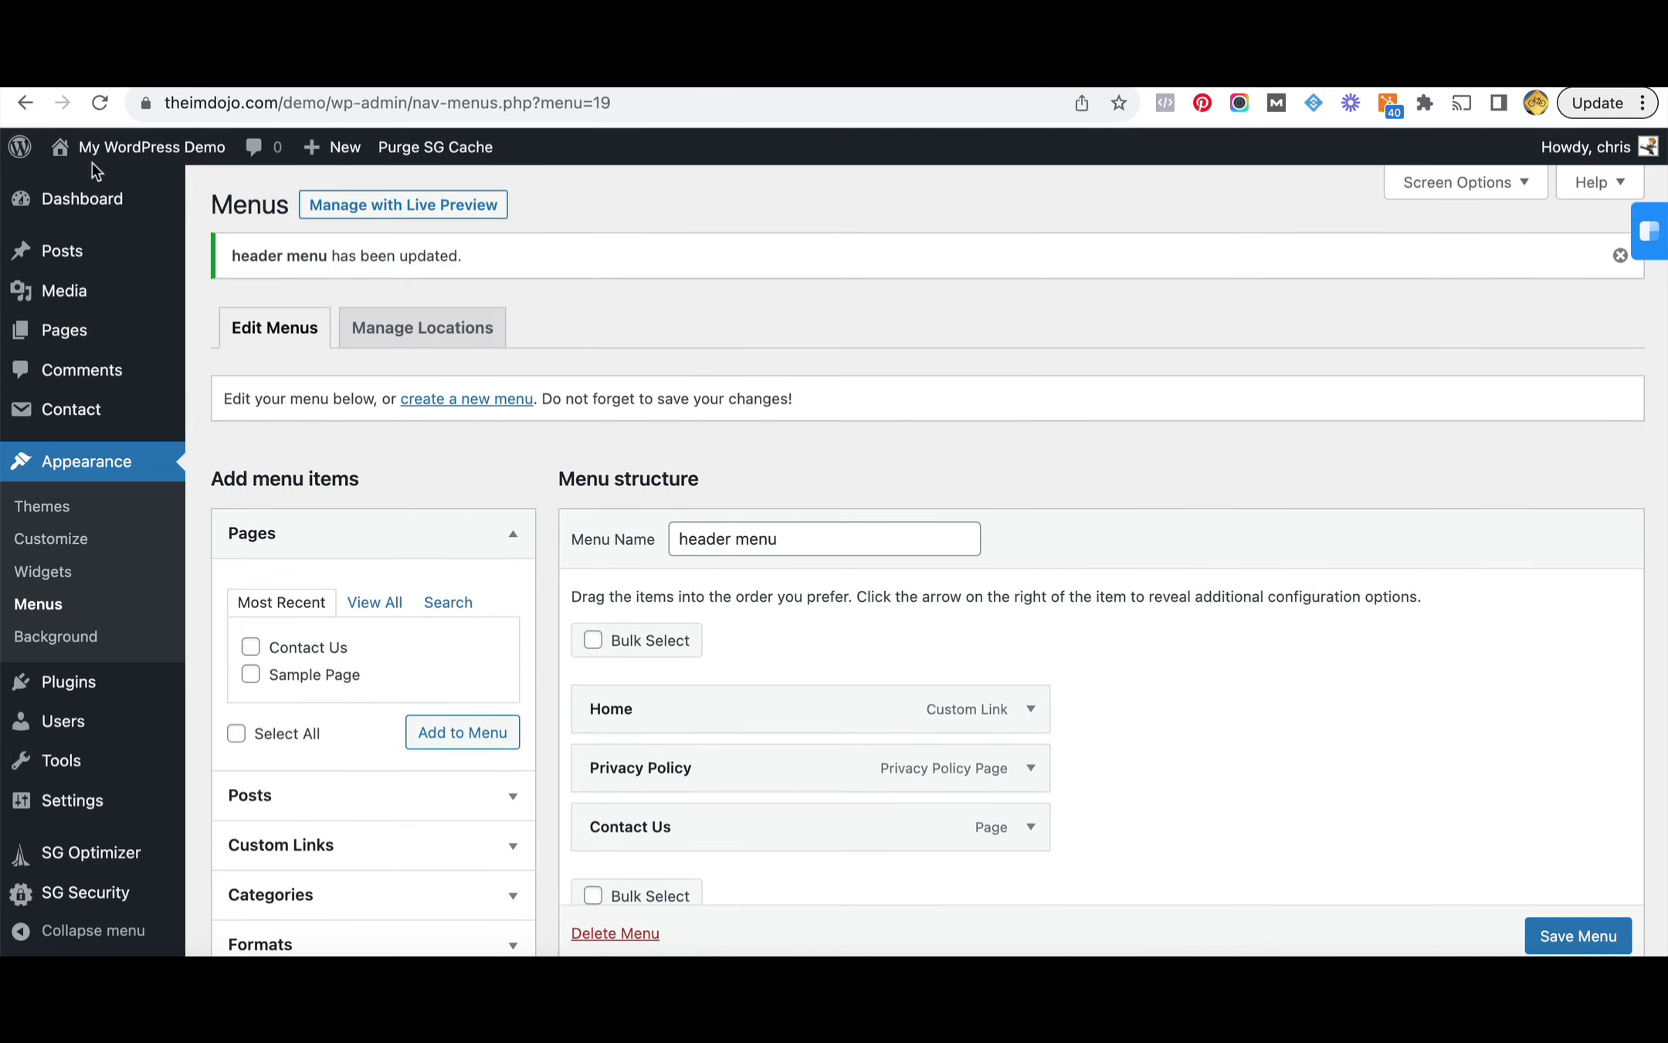
Visit the live site and examine its front page from the header navigation down to the footer.
mouse_move(132, 146)
click(69, 186)
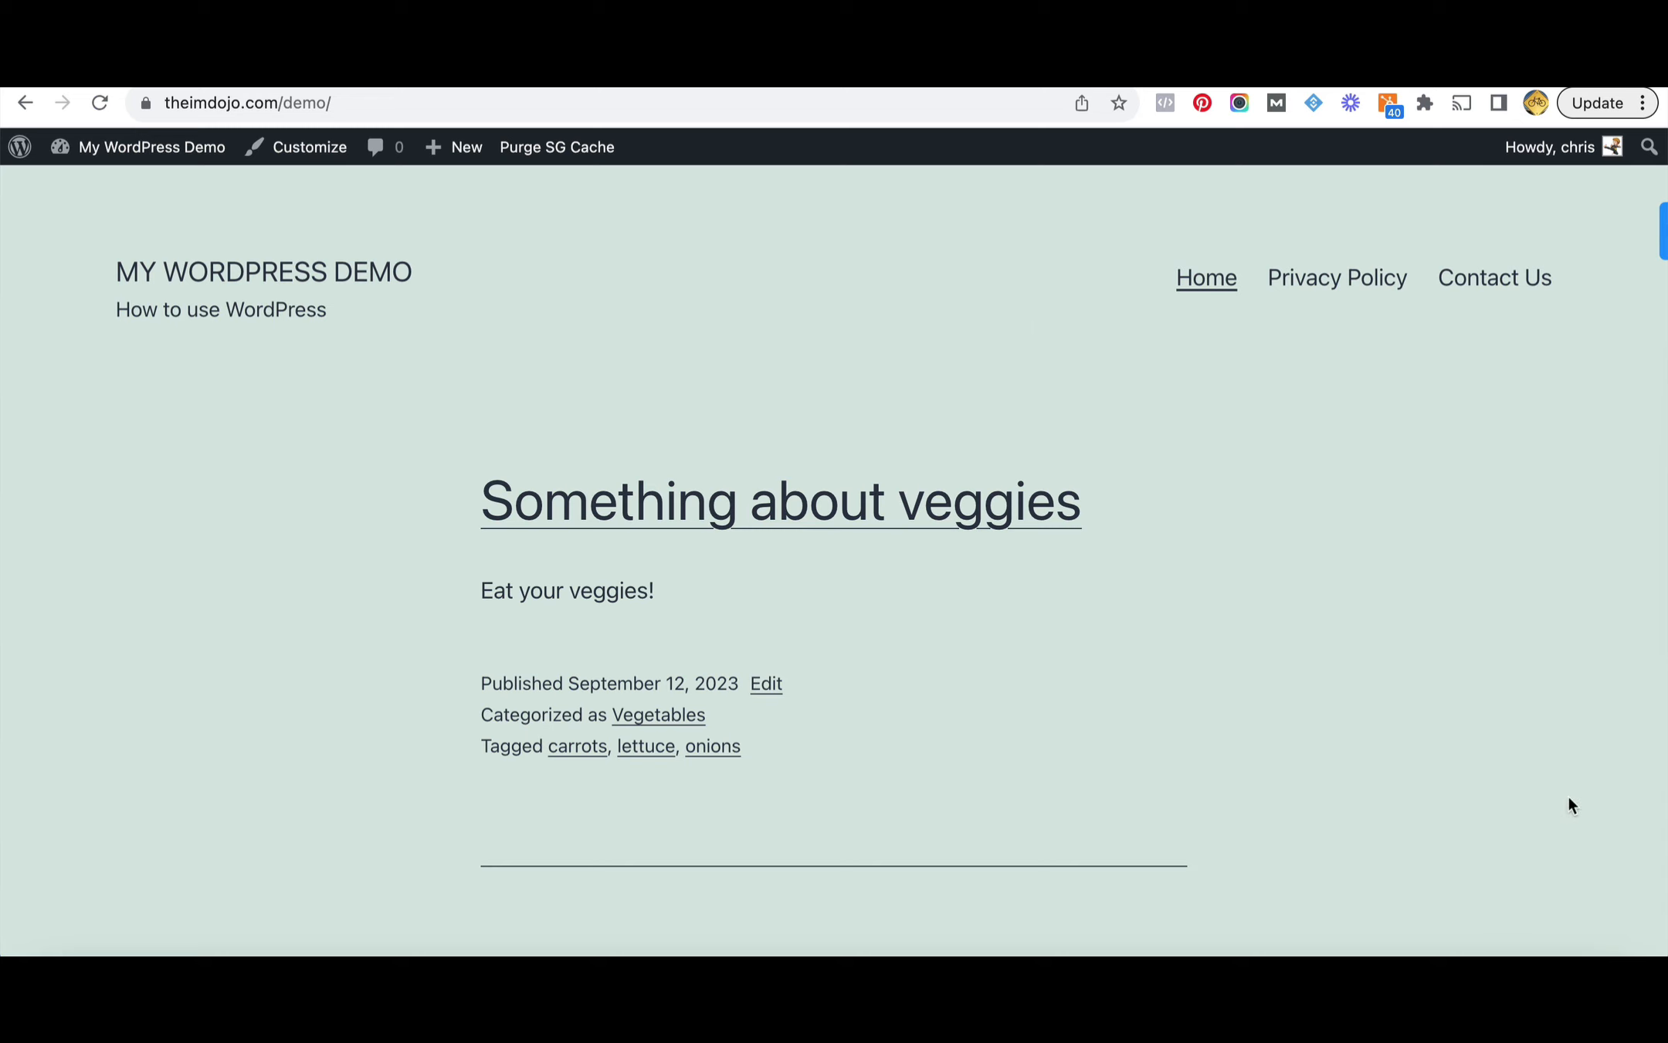
scroll(1518, 605, down, 6)
scroll(1438, 954, down, 8)
scroll(1439, 954, up, 15)
Check in the Customizer which menu locations the theme offers and which menu is assigned to each.
click(318, 149)
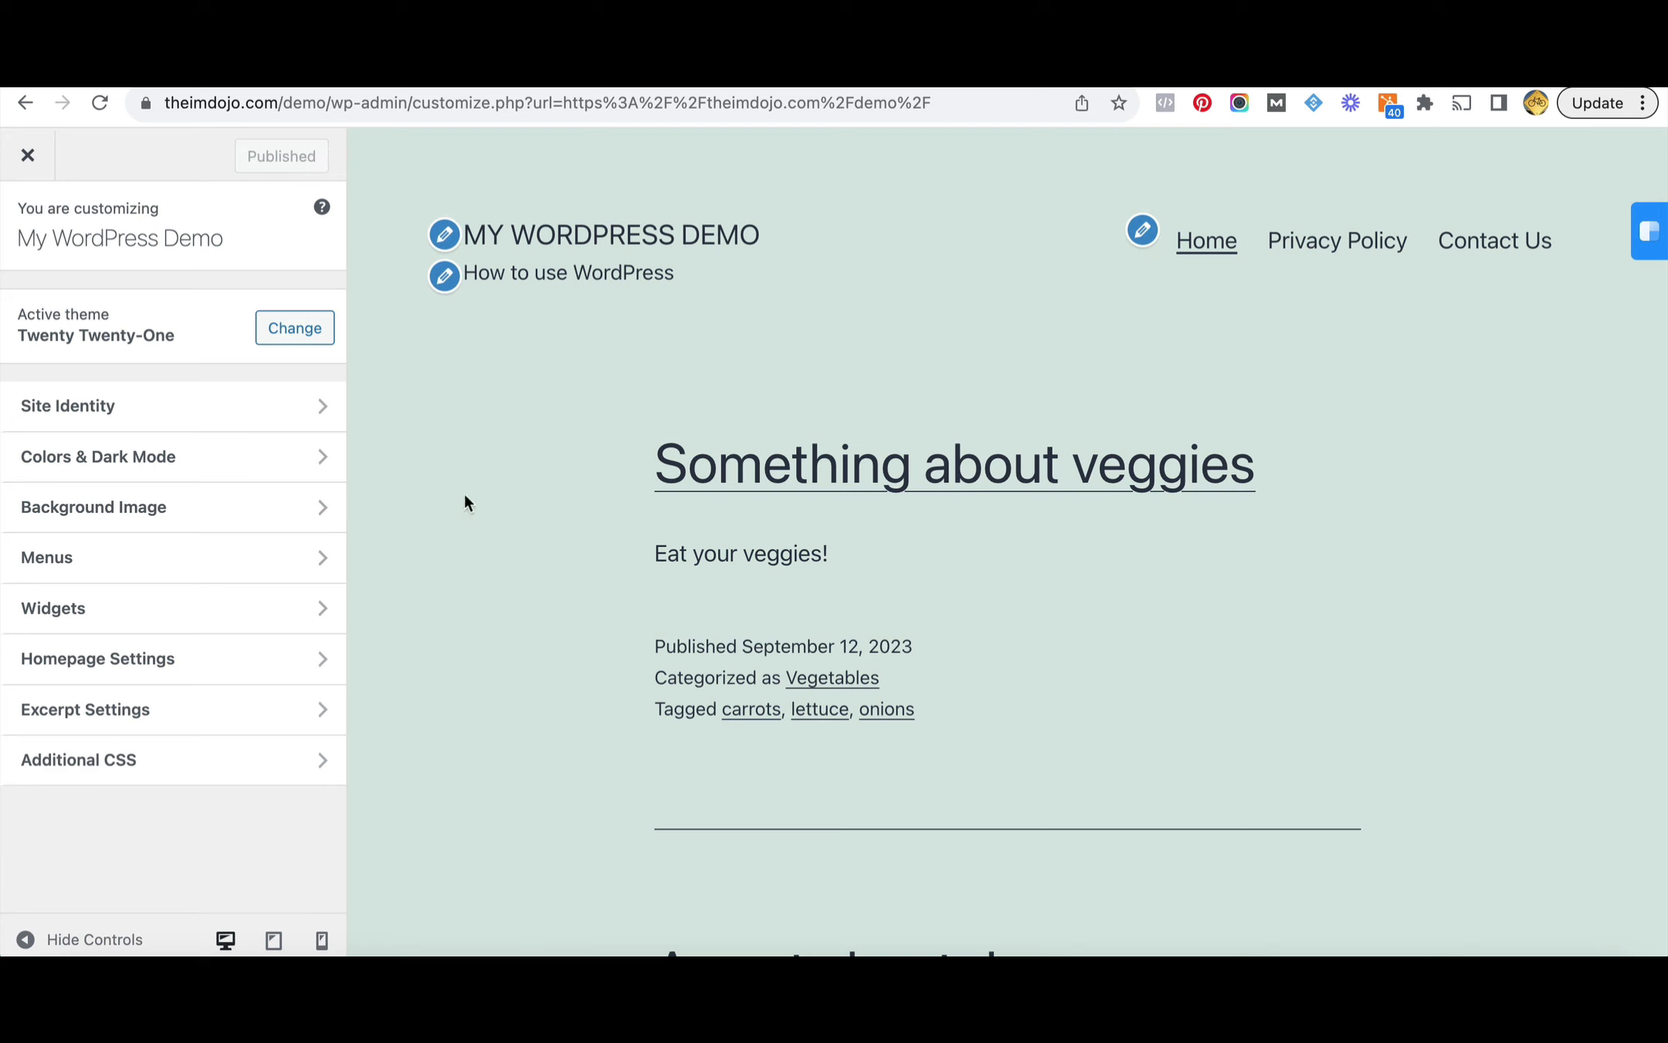
click(210, 570)
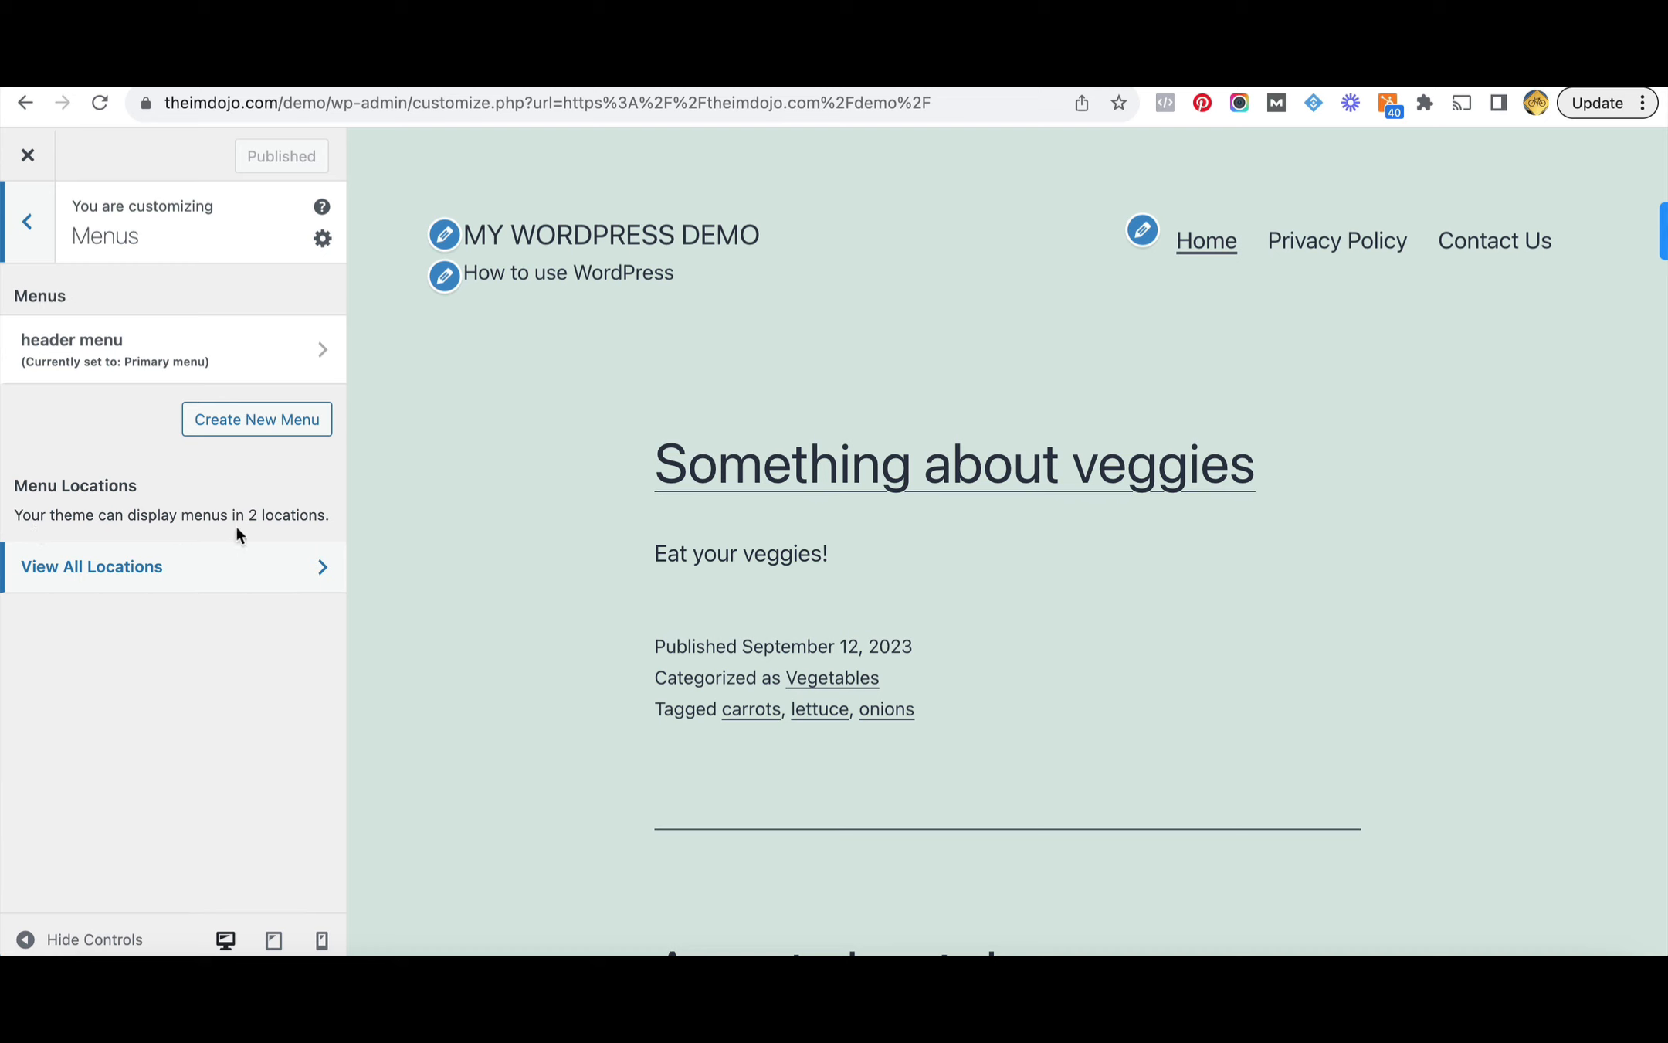
click(243, 573)
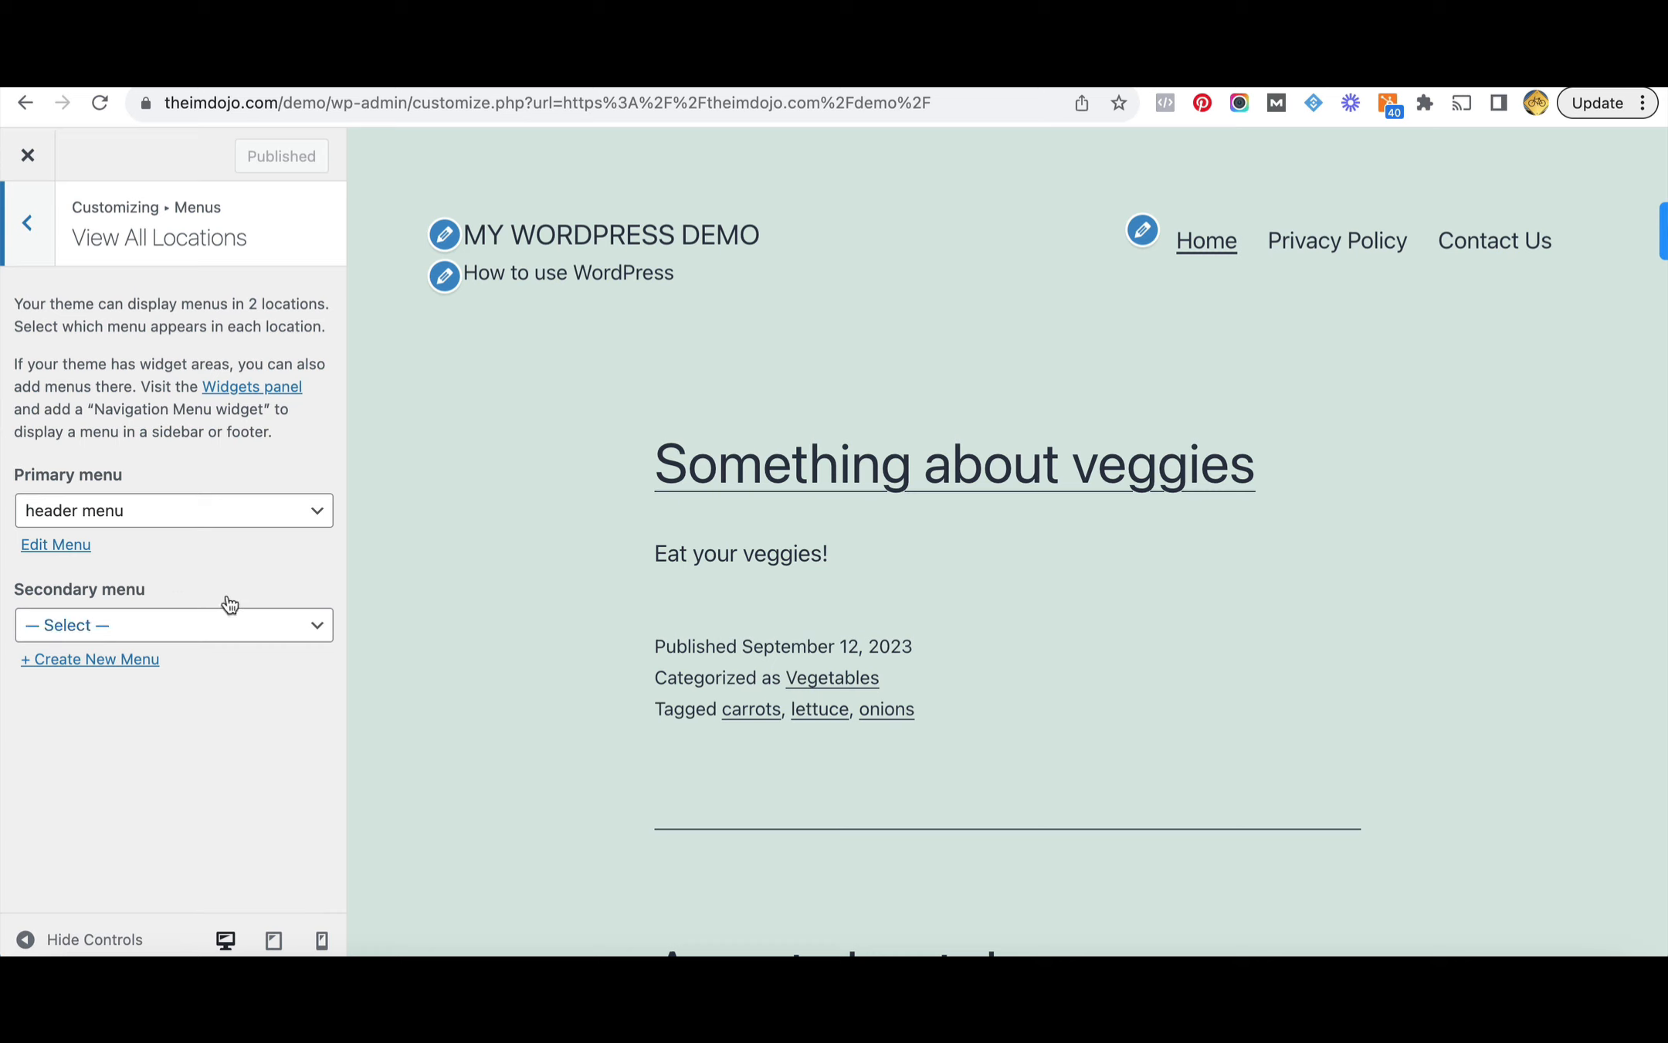
click(28, 155)
Add the Affiliate Marketing, Dog Breeds, Shapes and Vegetables categories to the footer menu and save the menu.
mouse_move(93, 150)
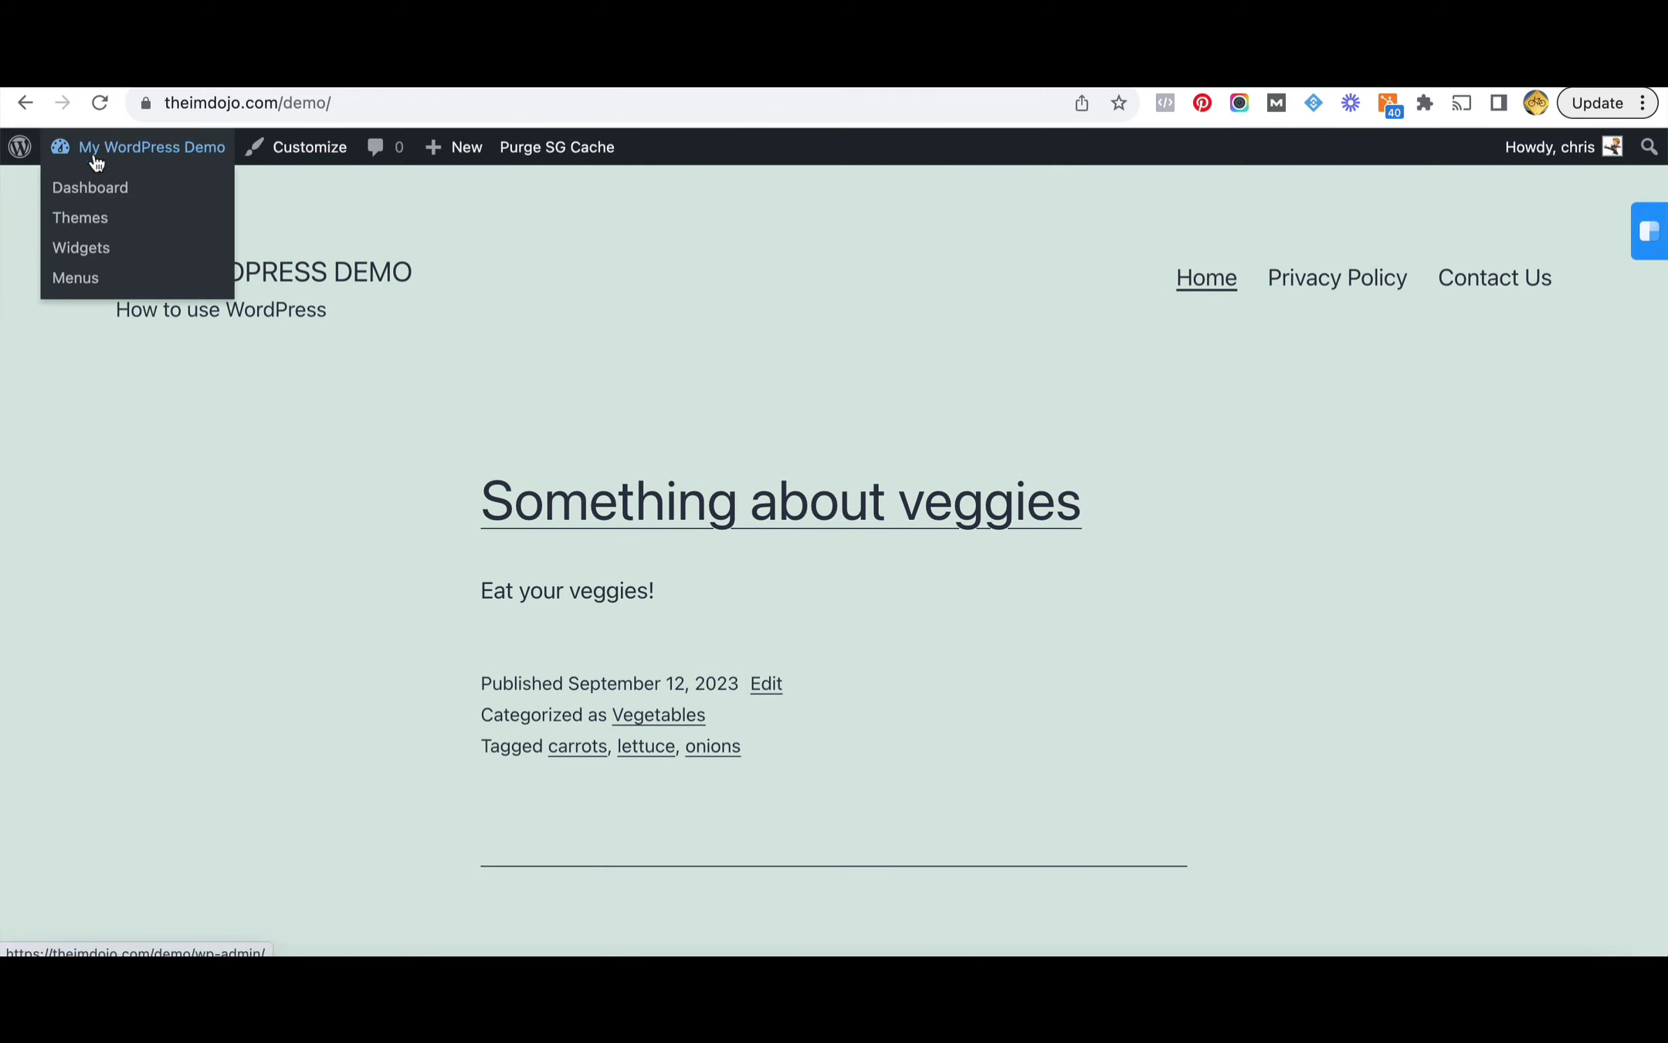
click(89, 282)
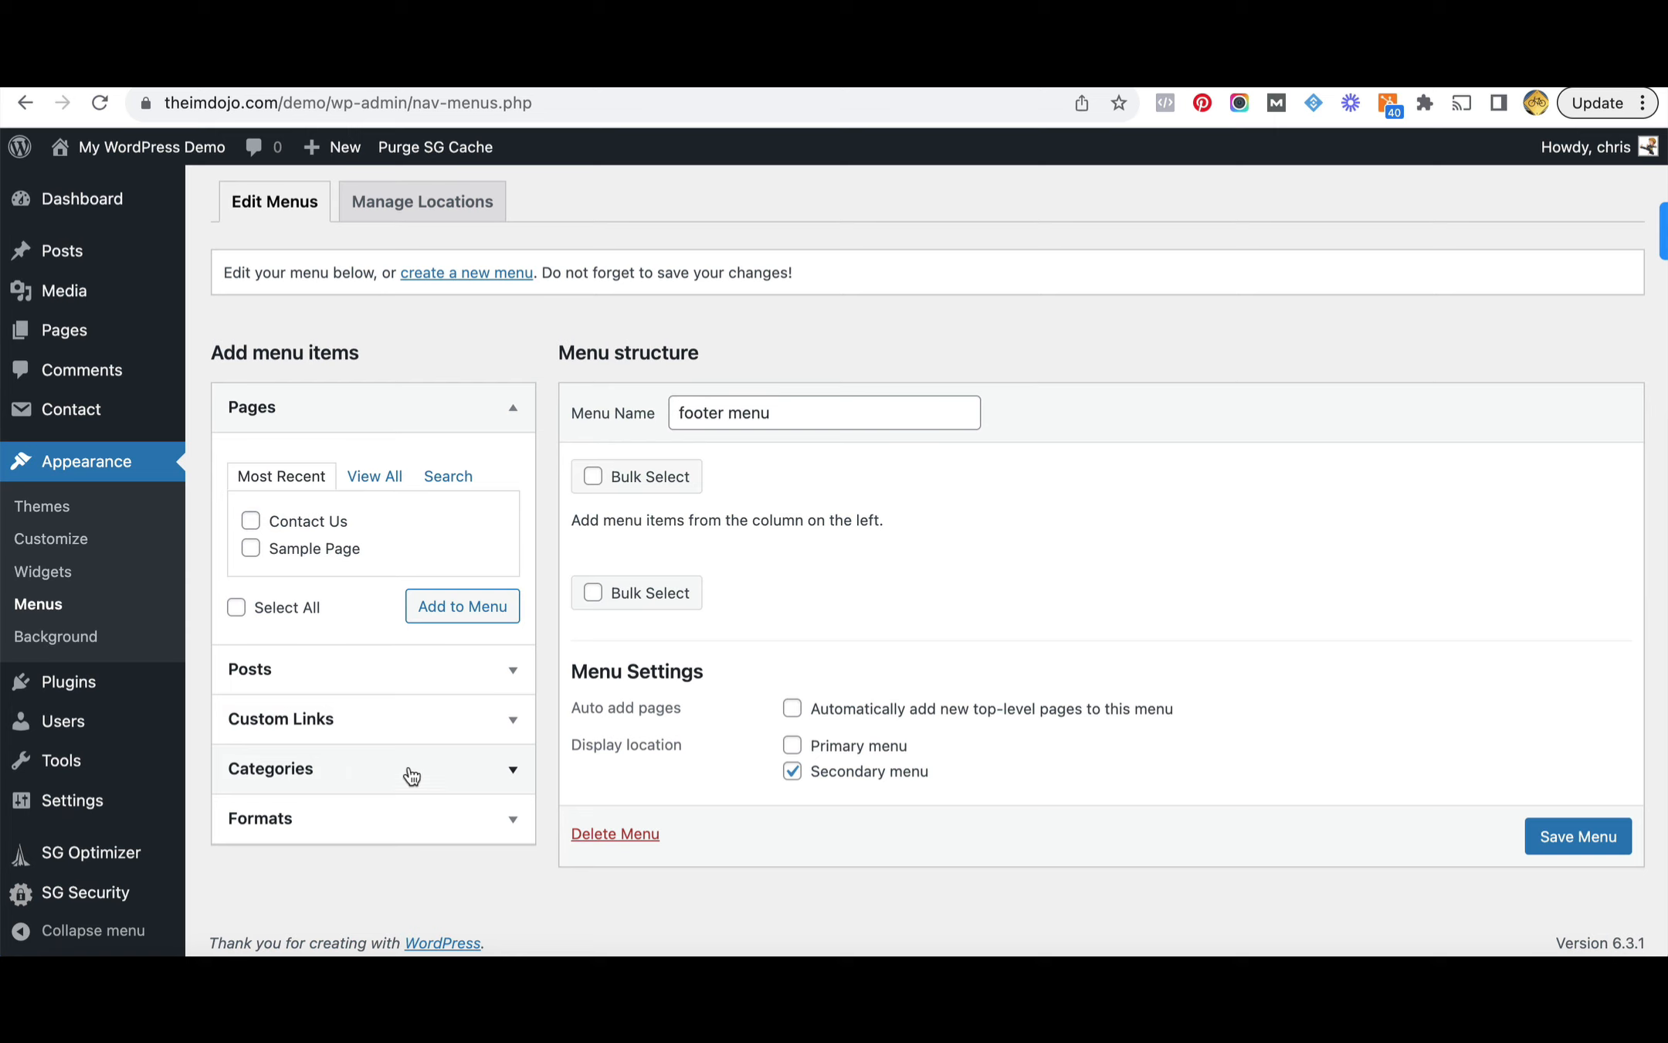
click(464, 778)
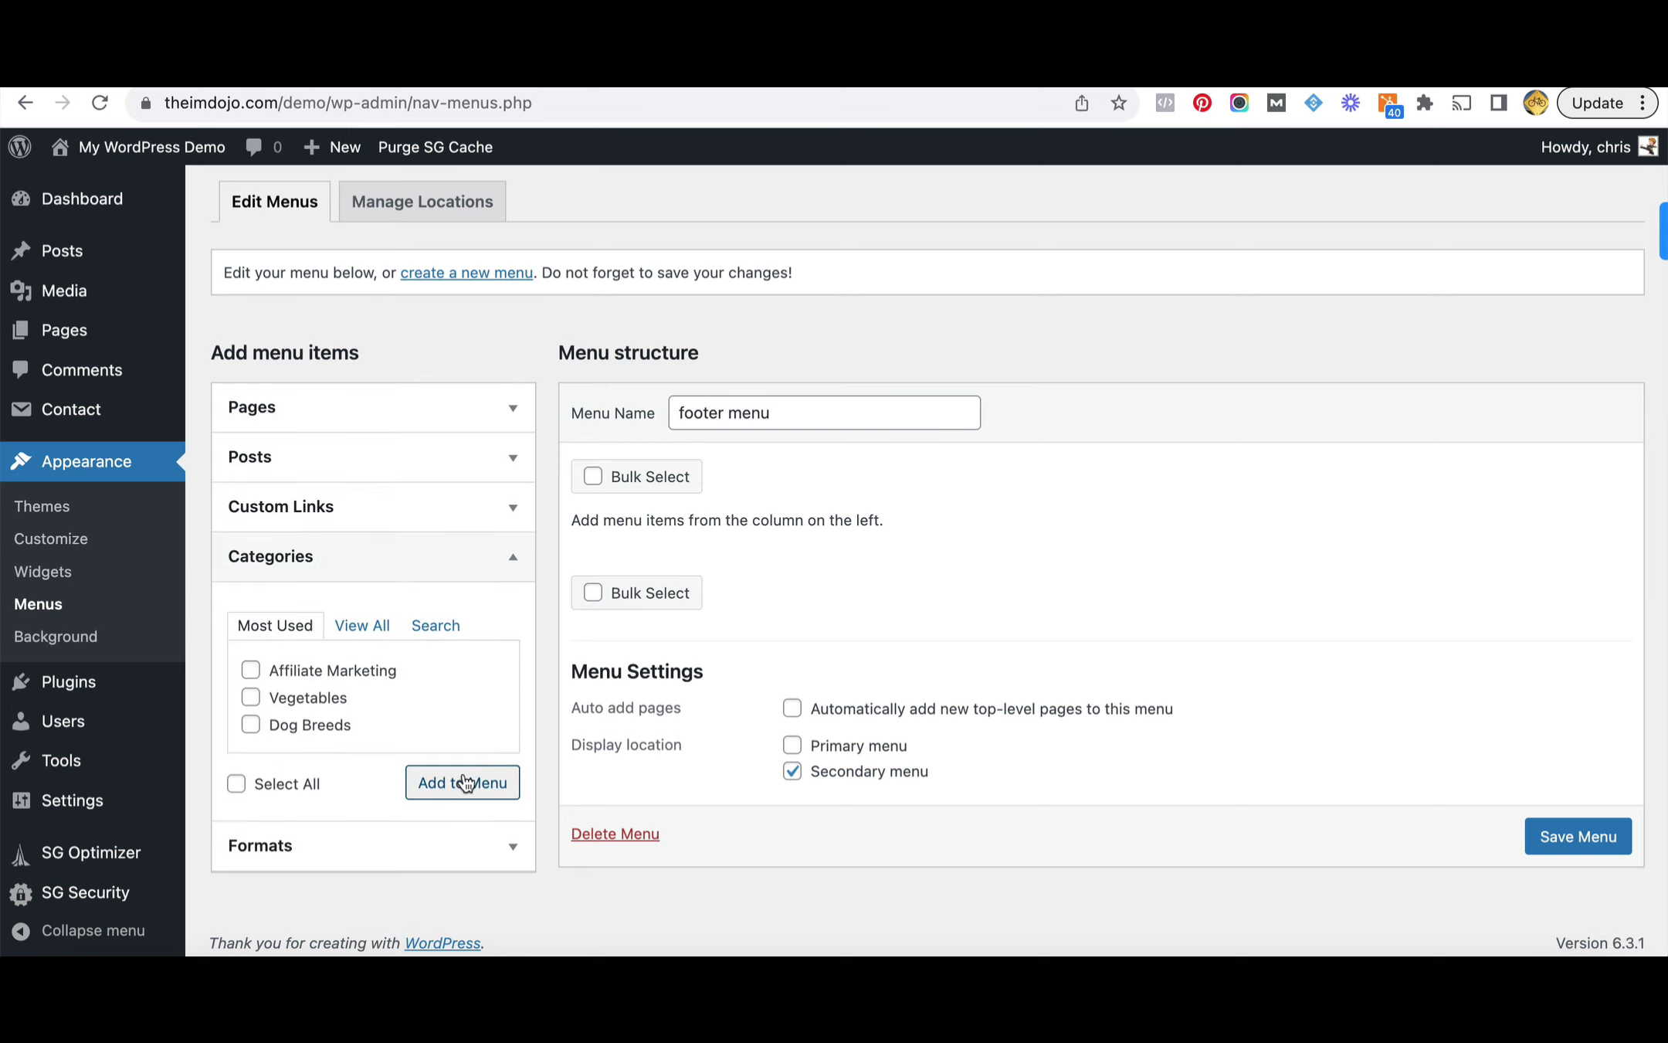
click(367, 627)
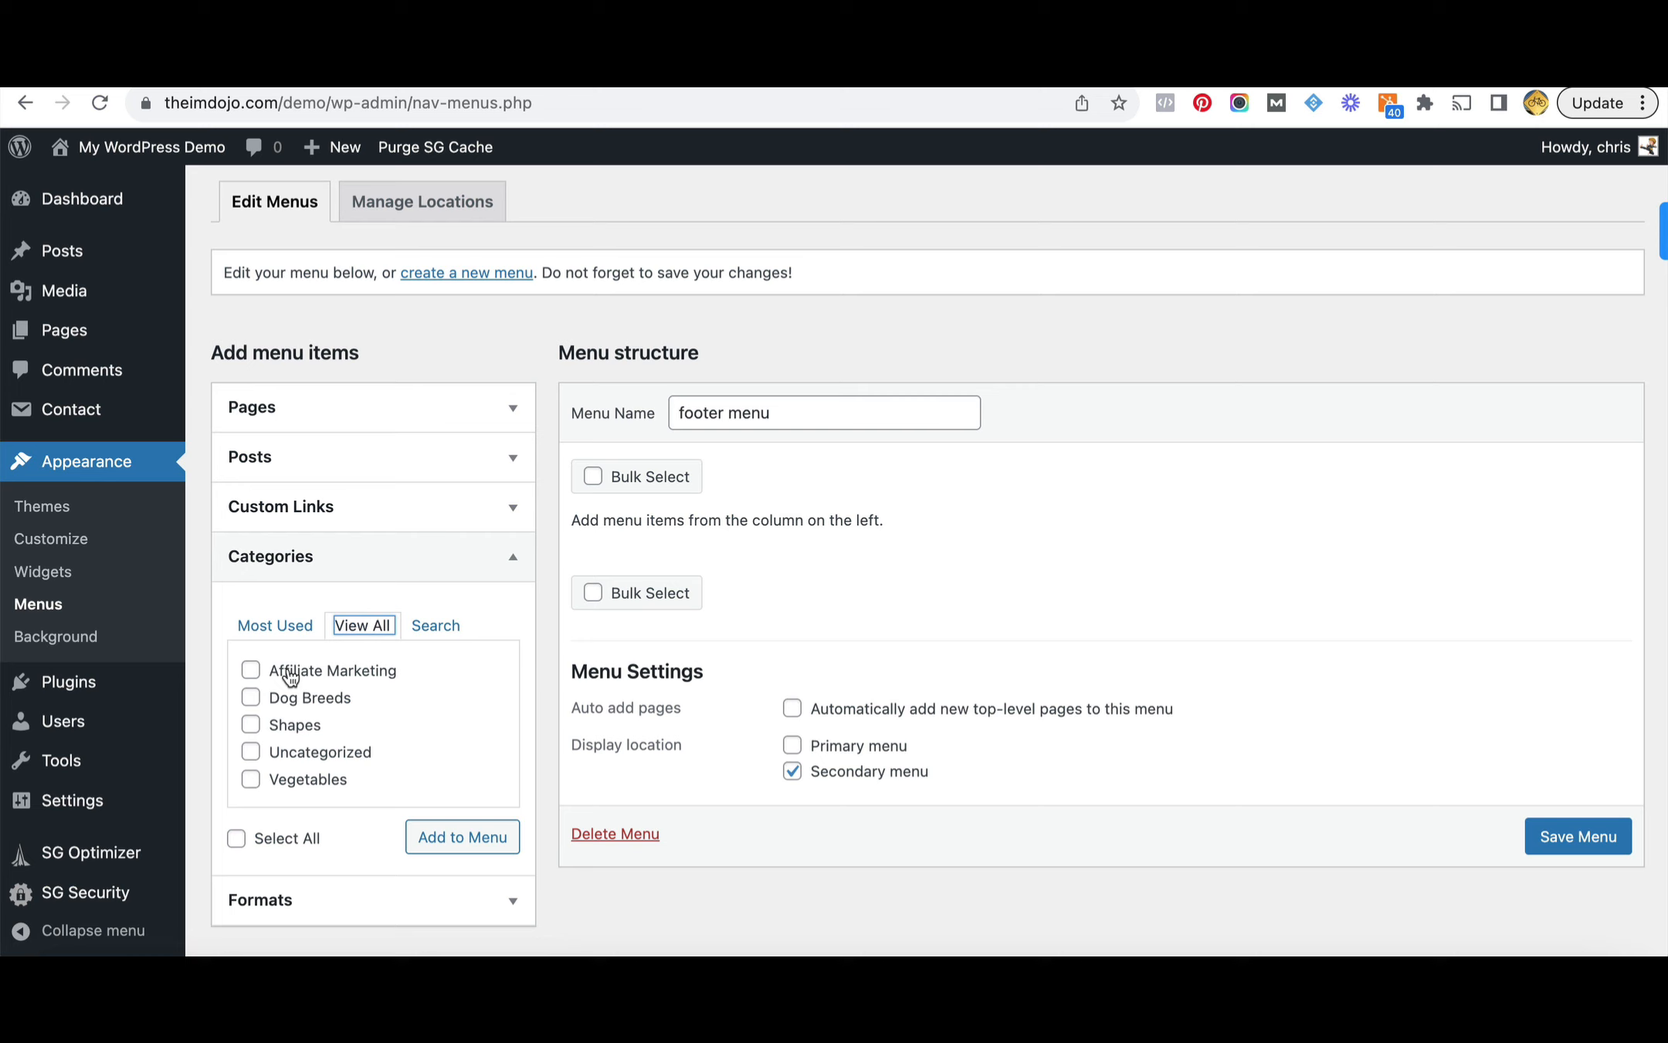
click(239, 842)
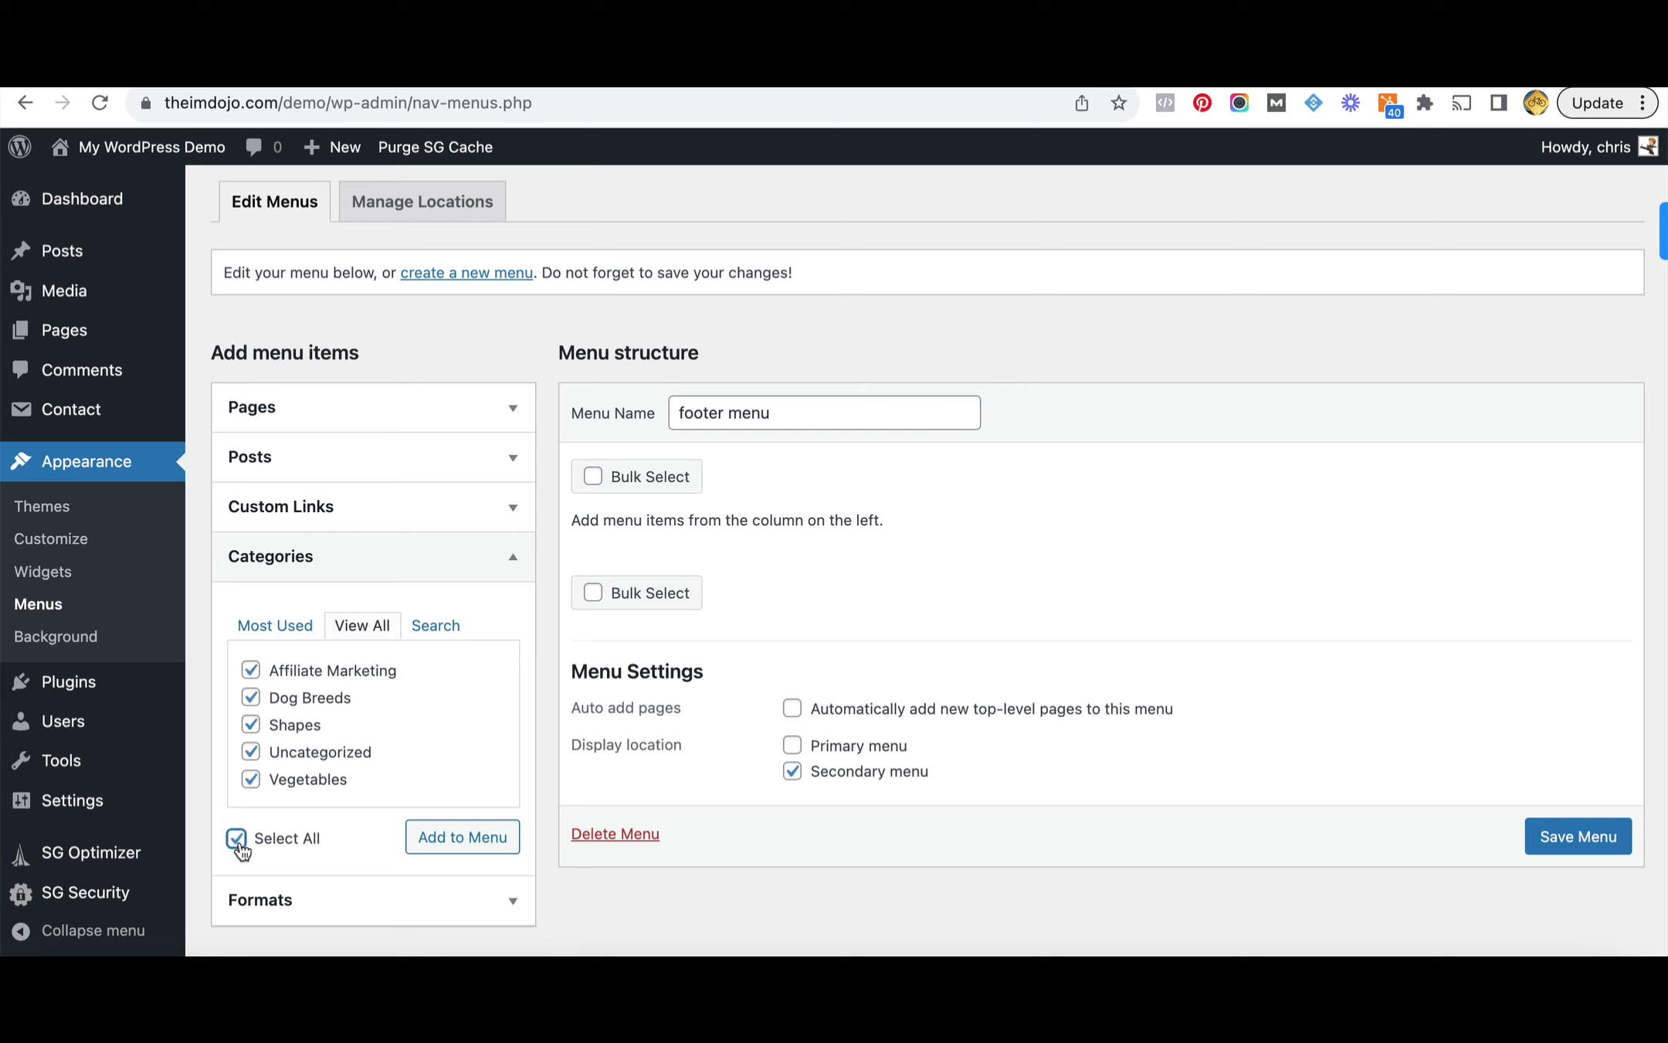
click(251, 751)
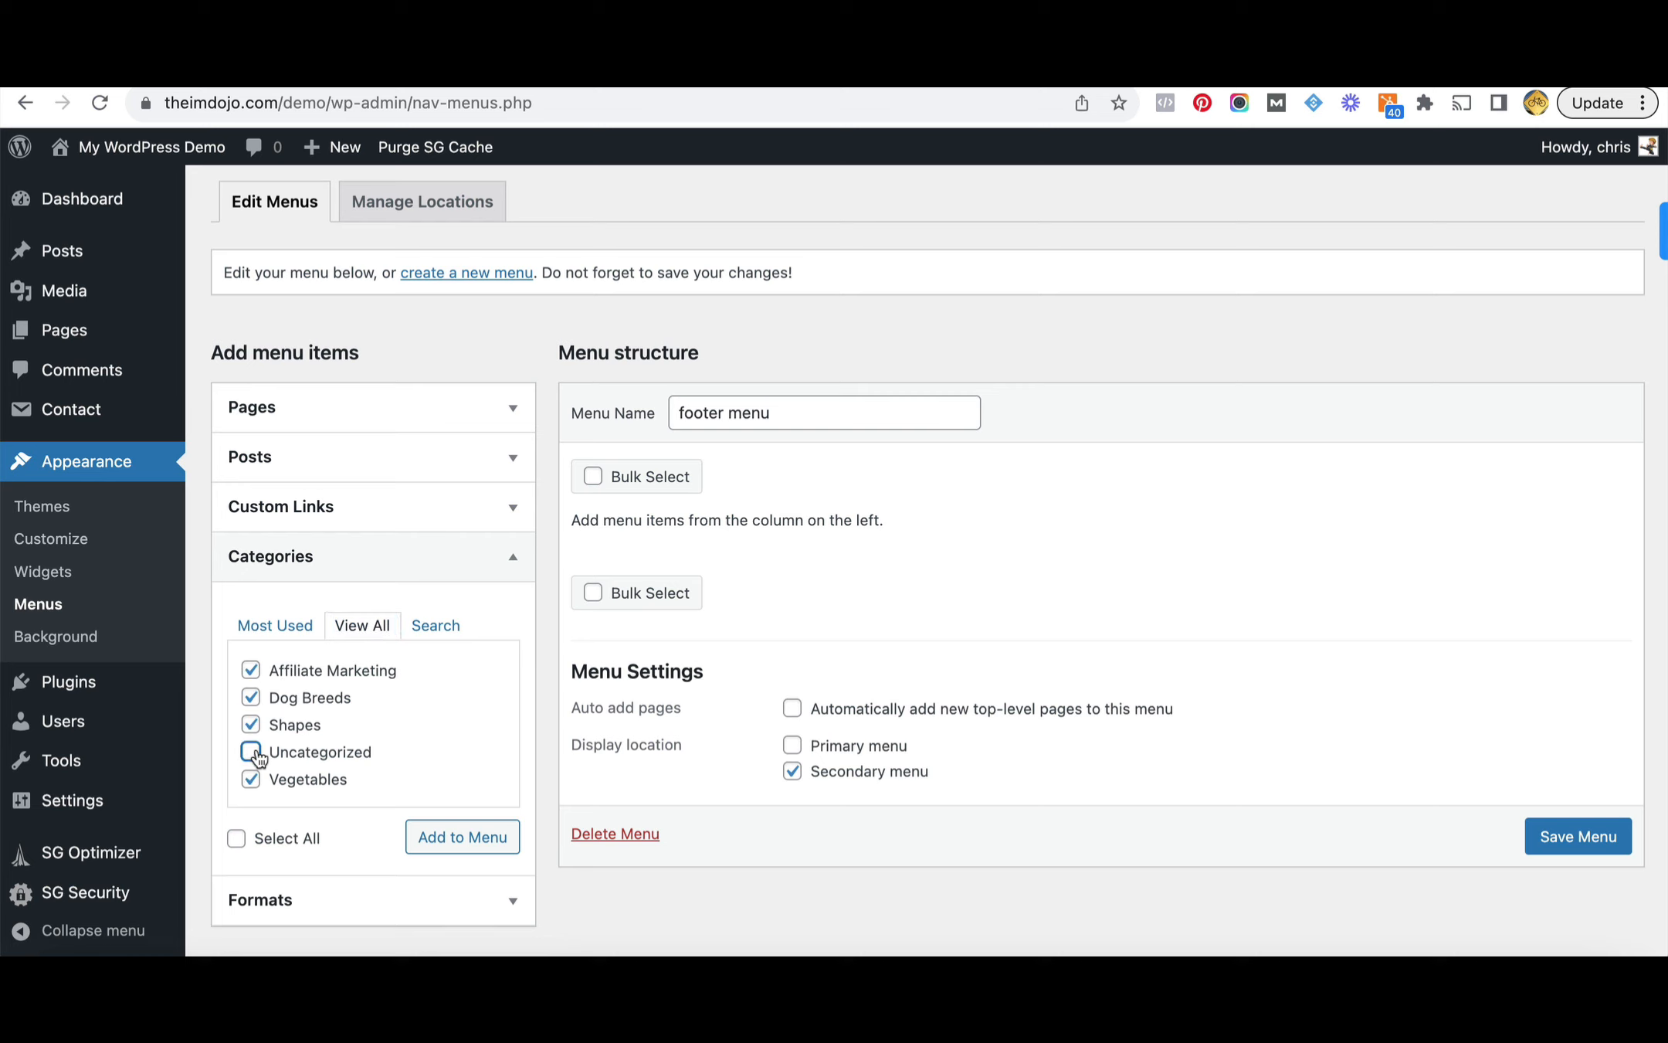
click(476, 839)
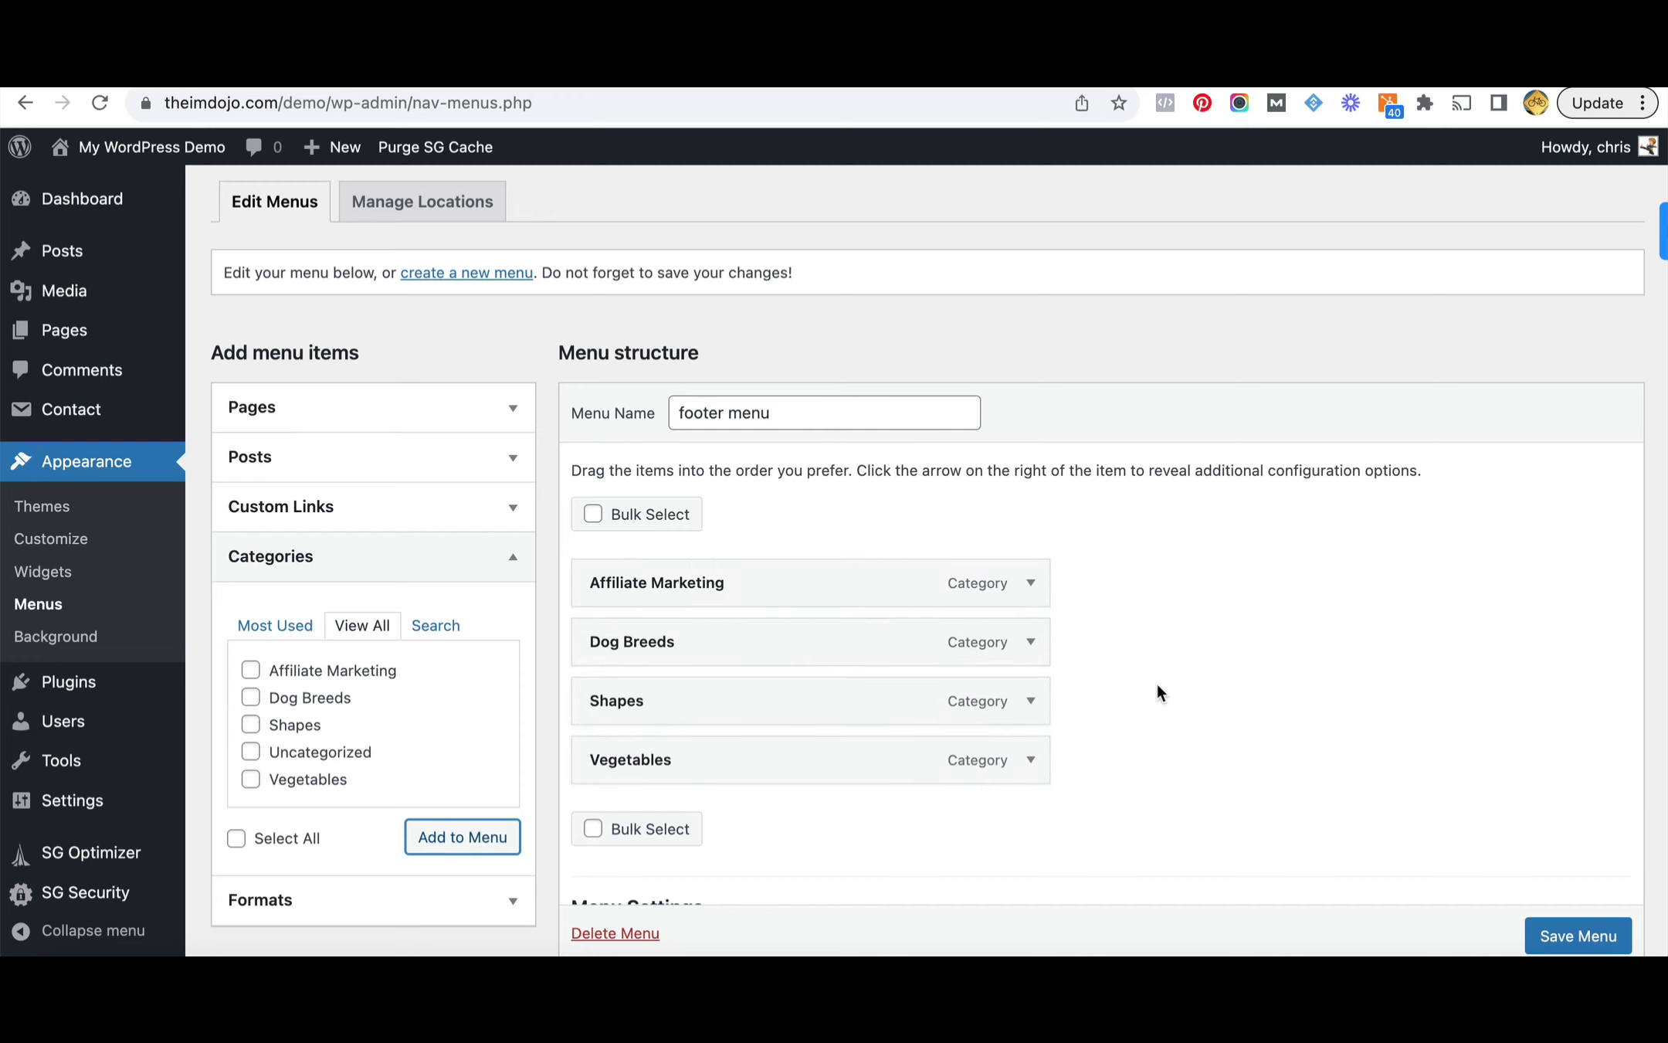
scroll(1157, 683, down, 5)
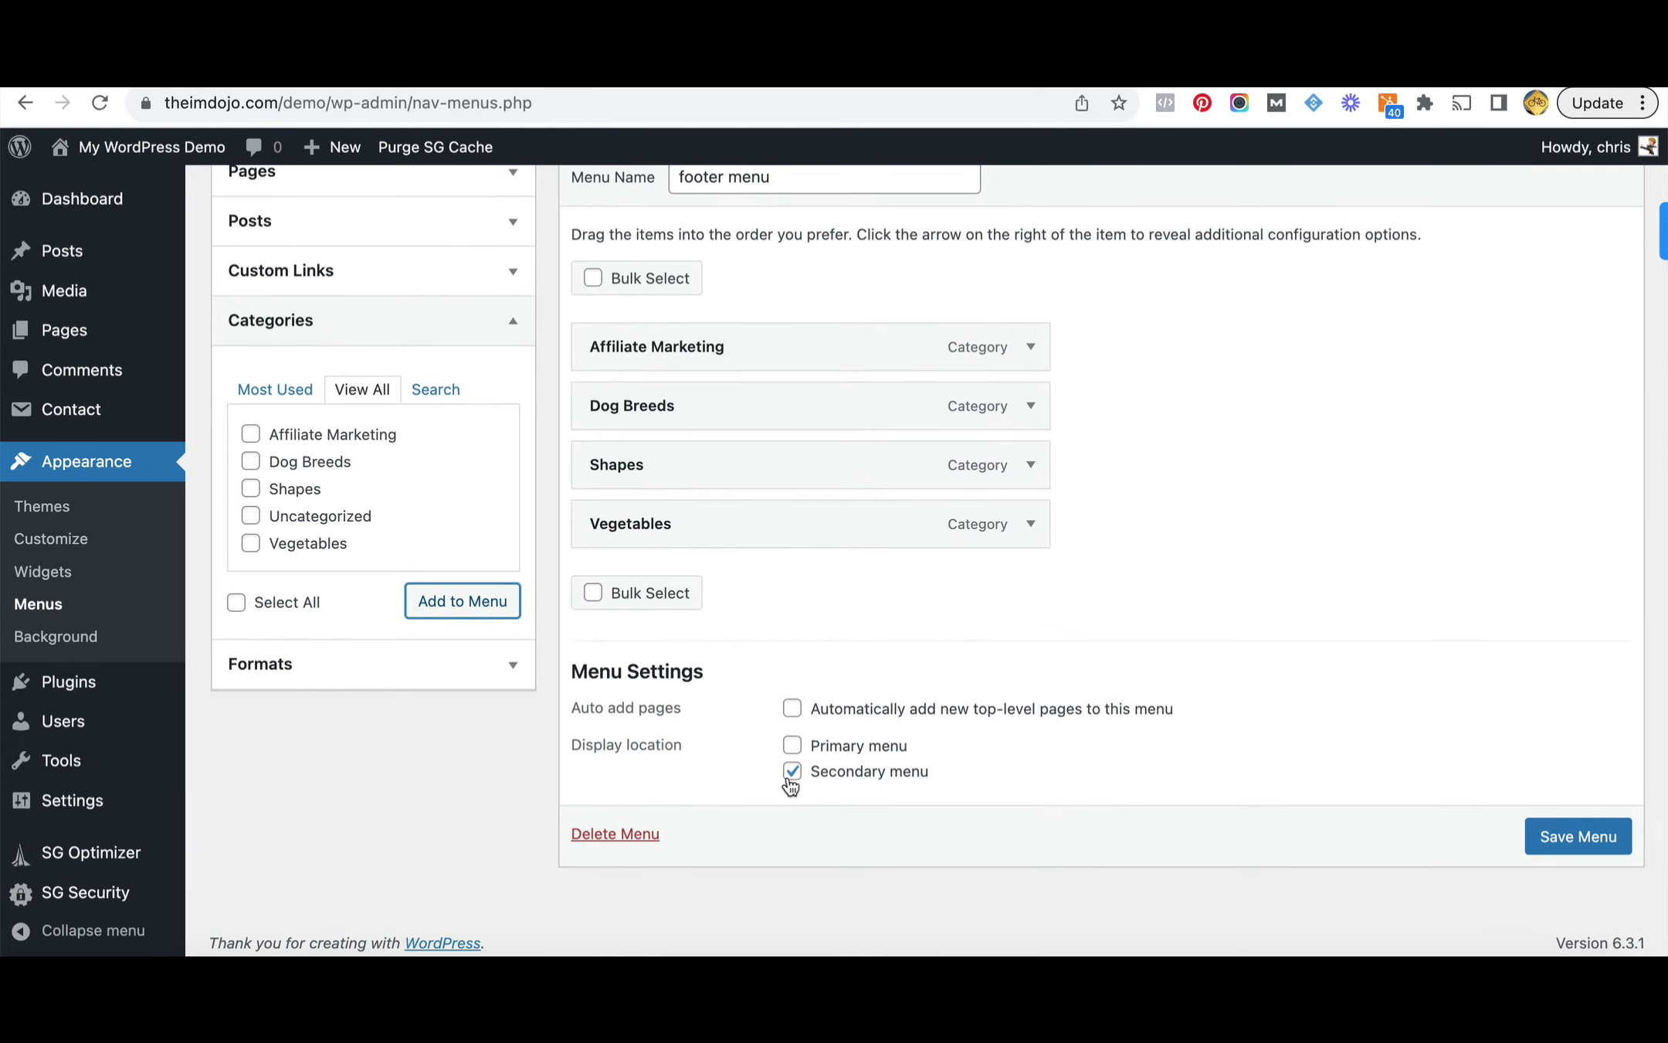
scroll(1313, 730, up, 3)
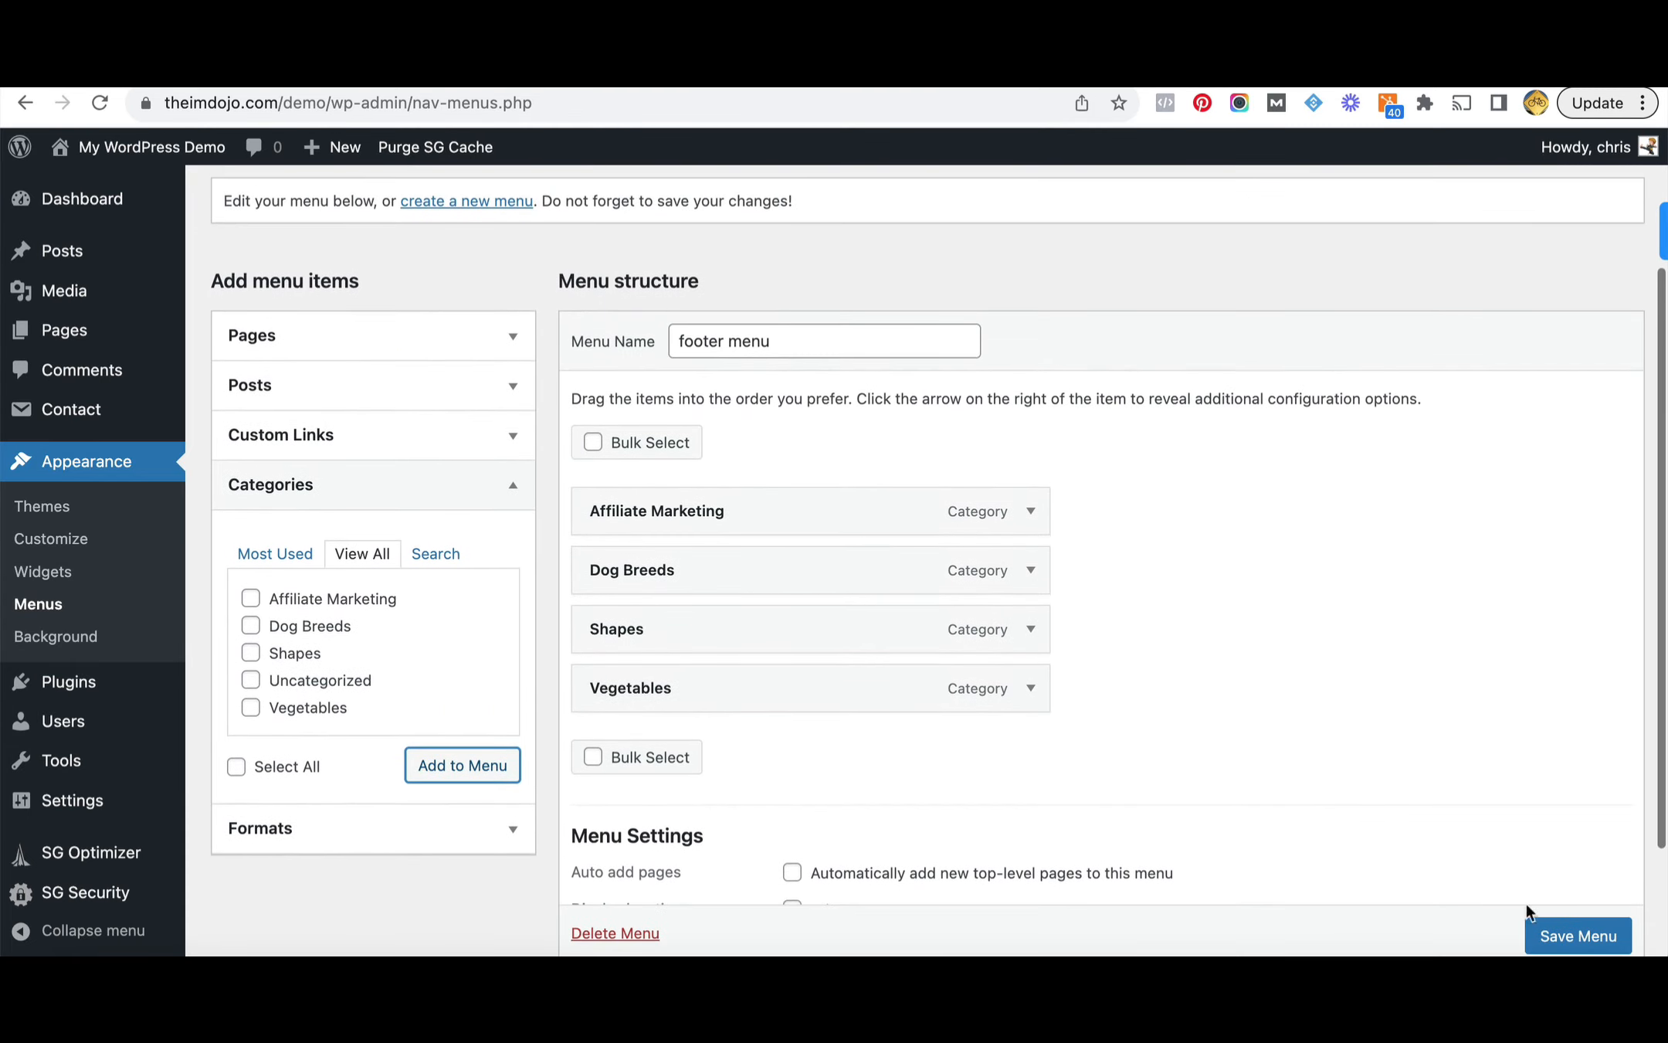
click(1579, 935)
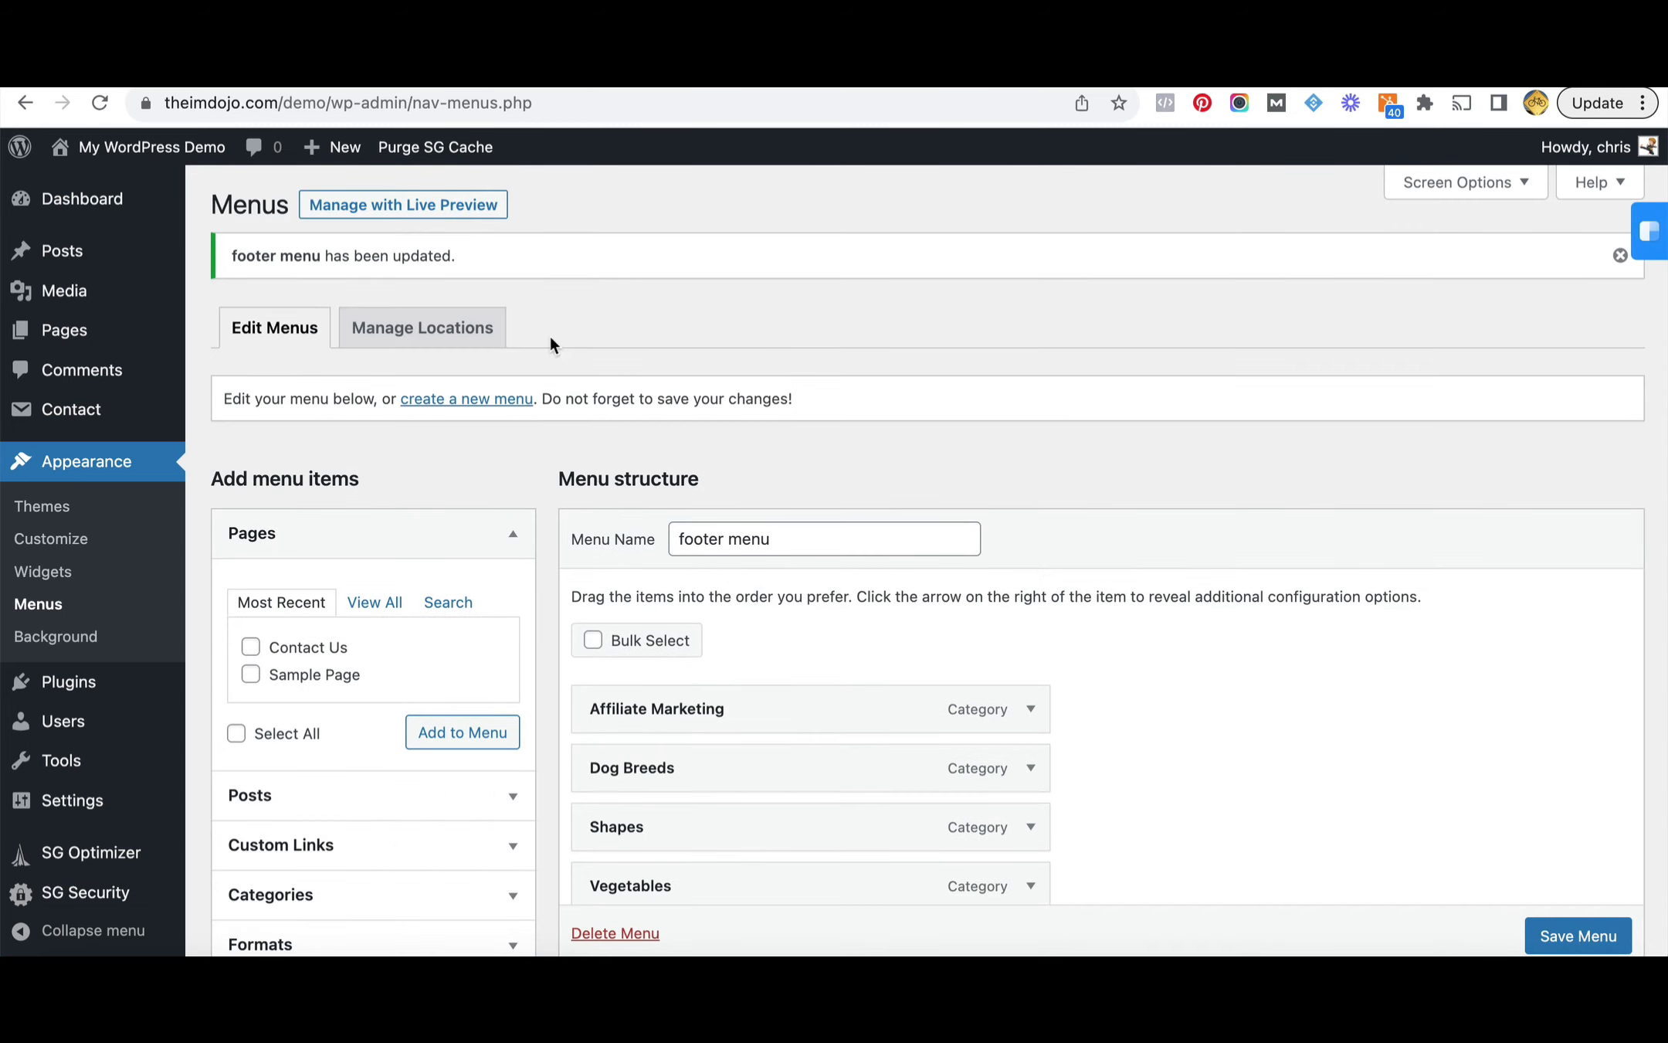
Visit the live site and examine the header menu and the category links in the footer menu.
mouse_move(64, 153)
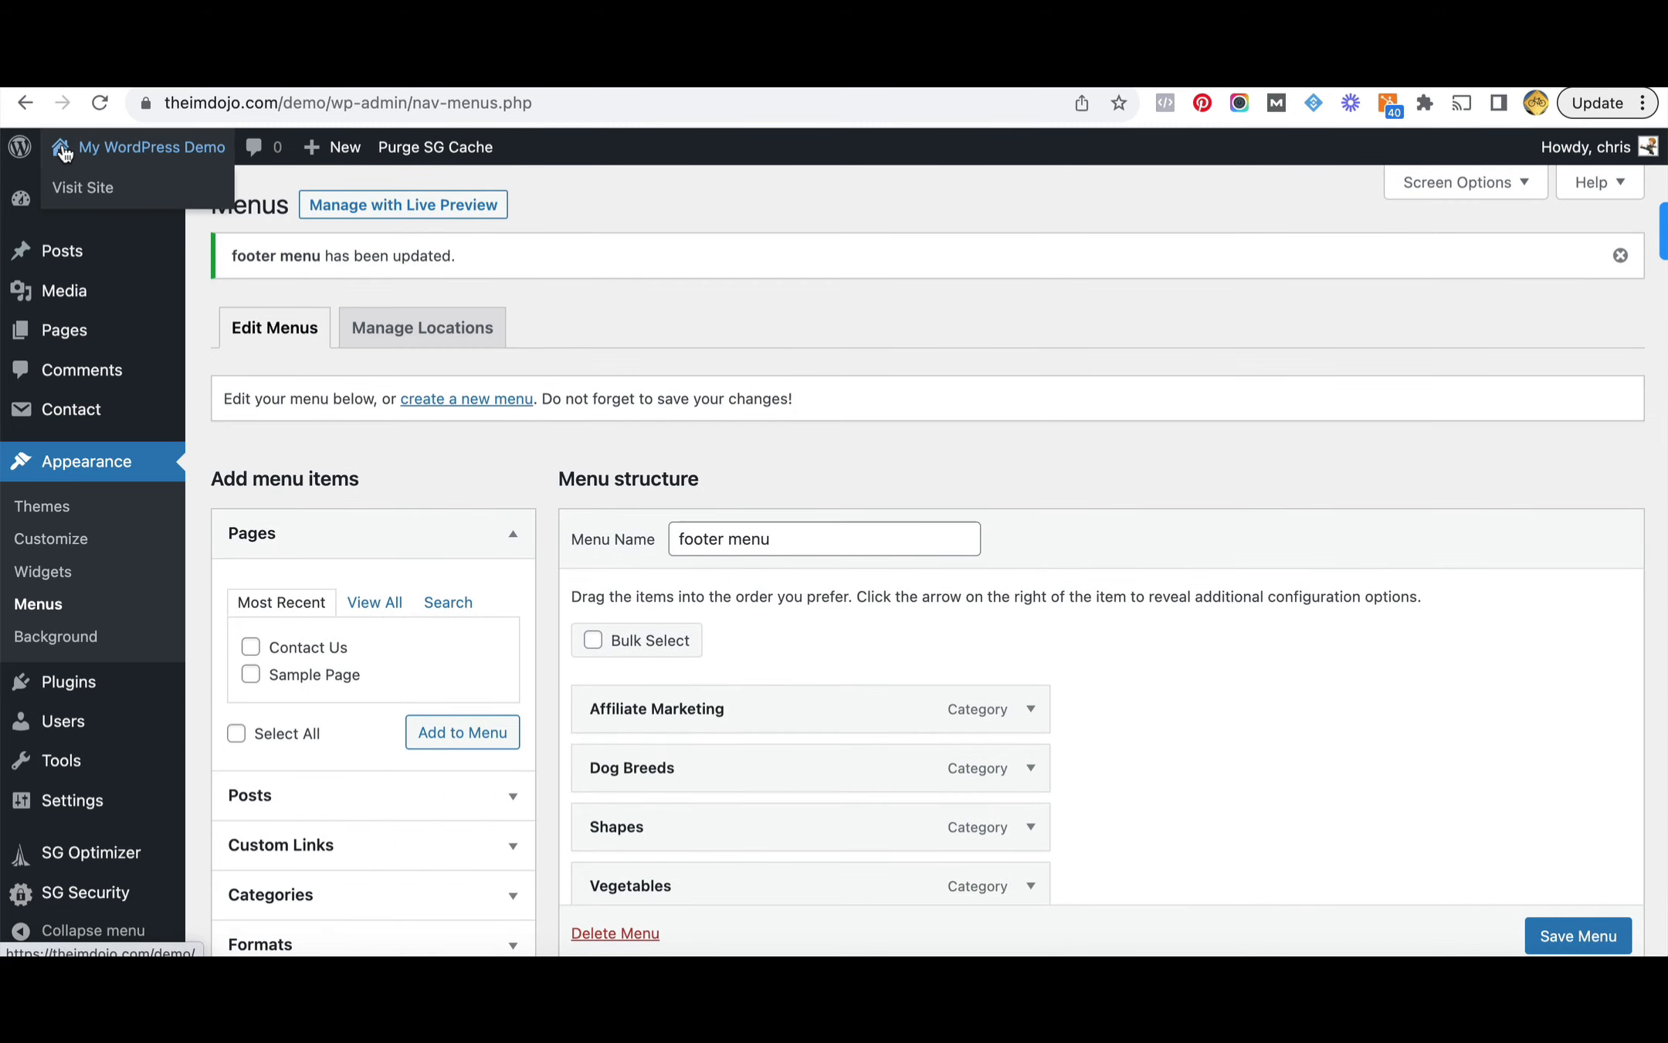
click(69, 190)
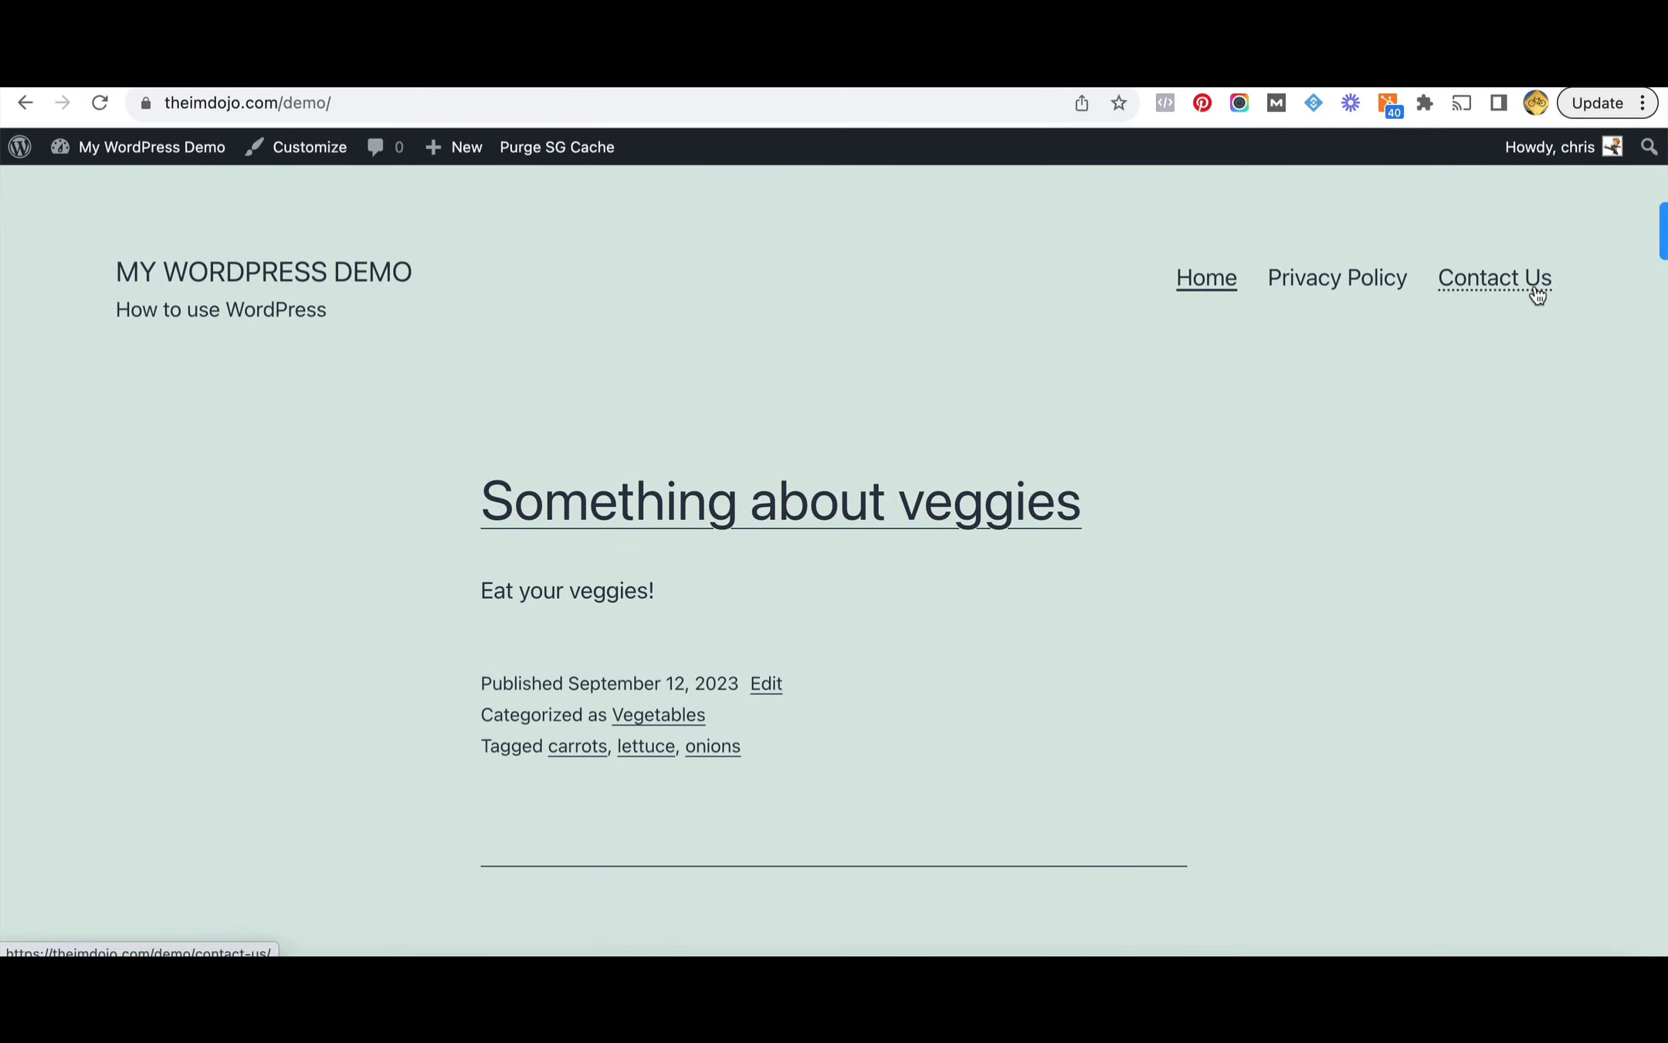
scroll(1319, 527, down, 20)
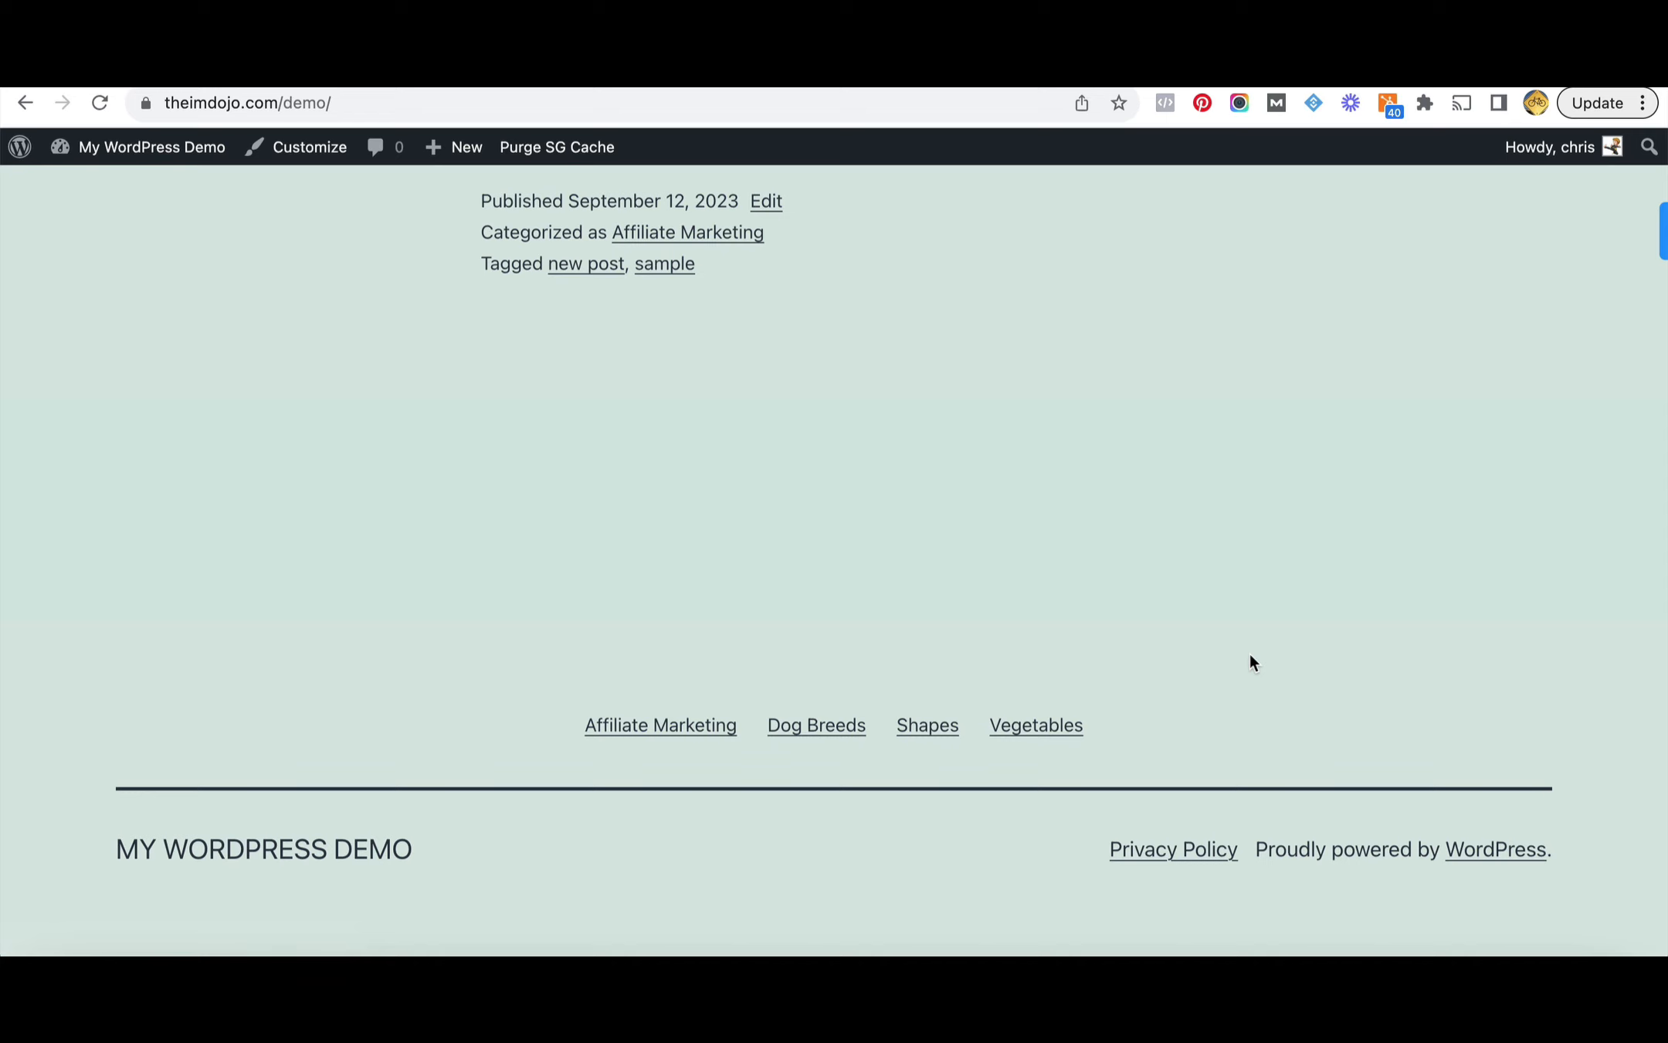
scroll(1250, 656, up, 15)
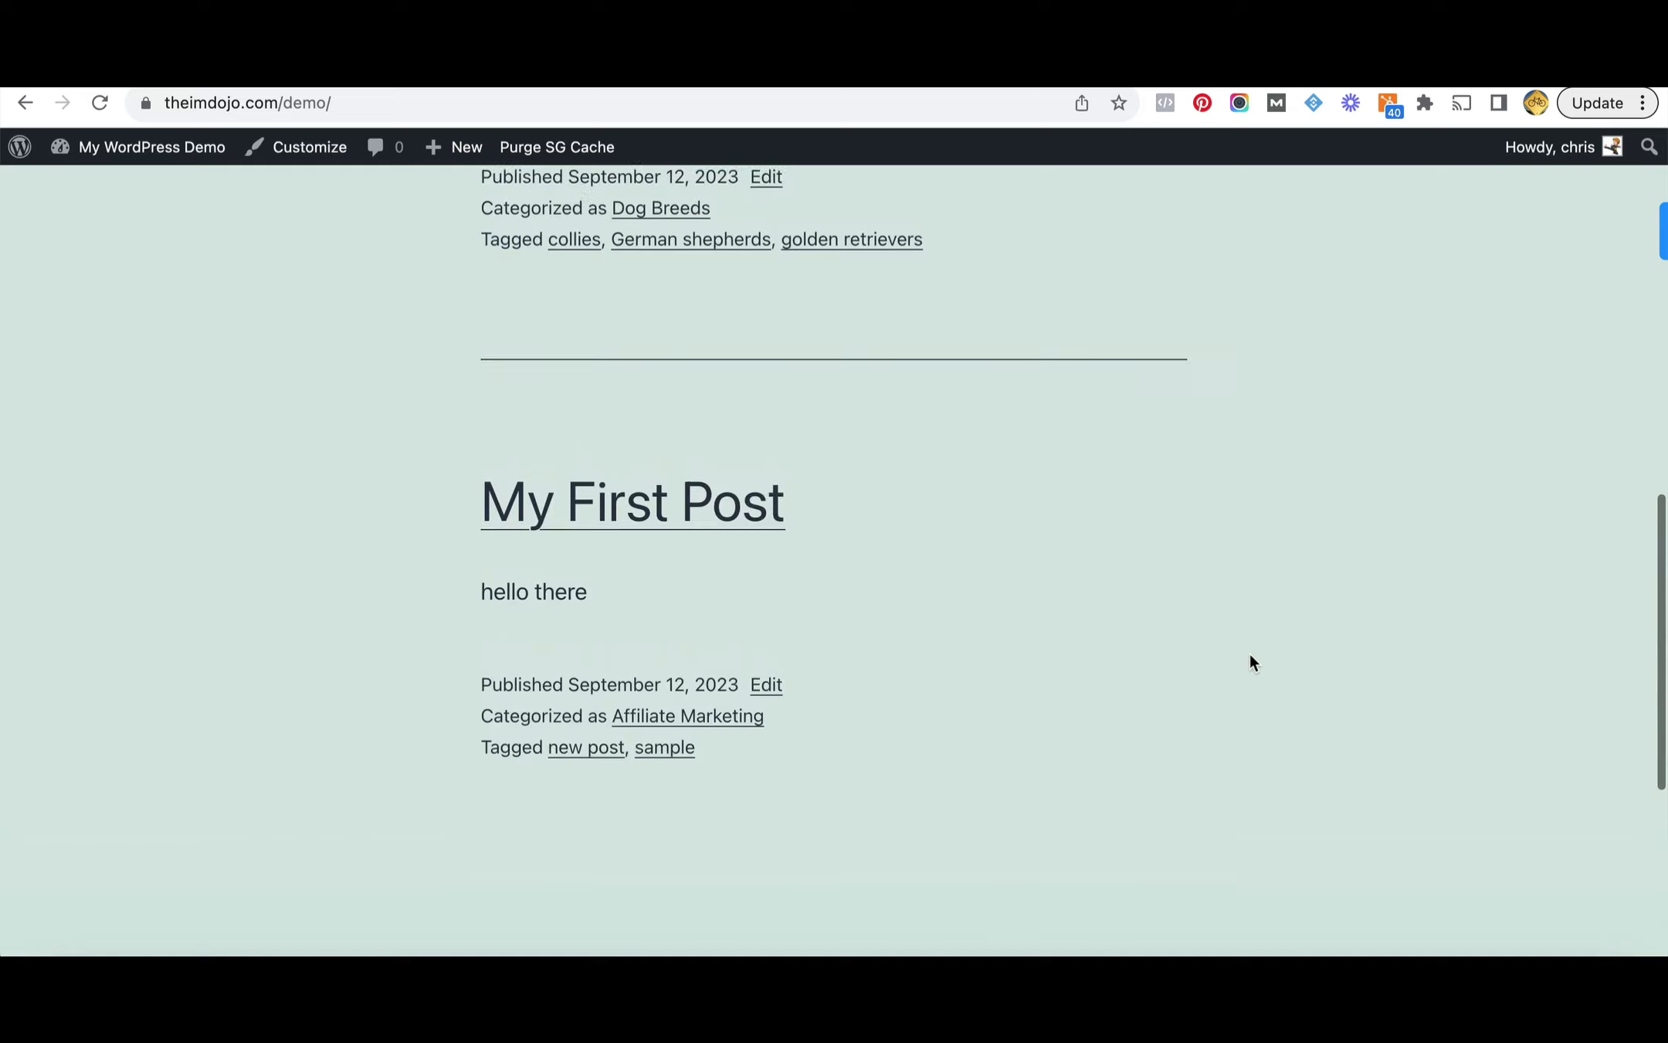
scroll(1253, 663, up, 5)
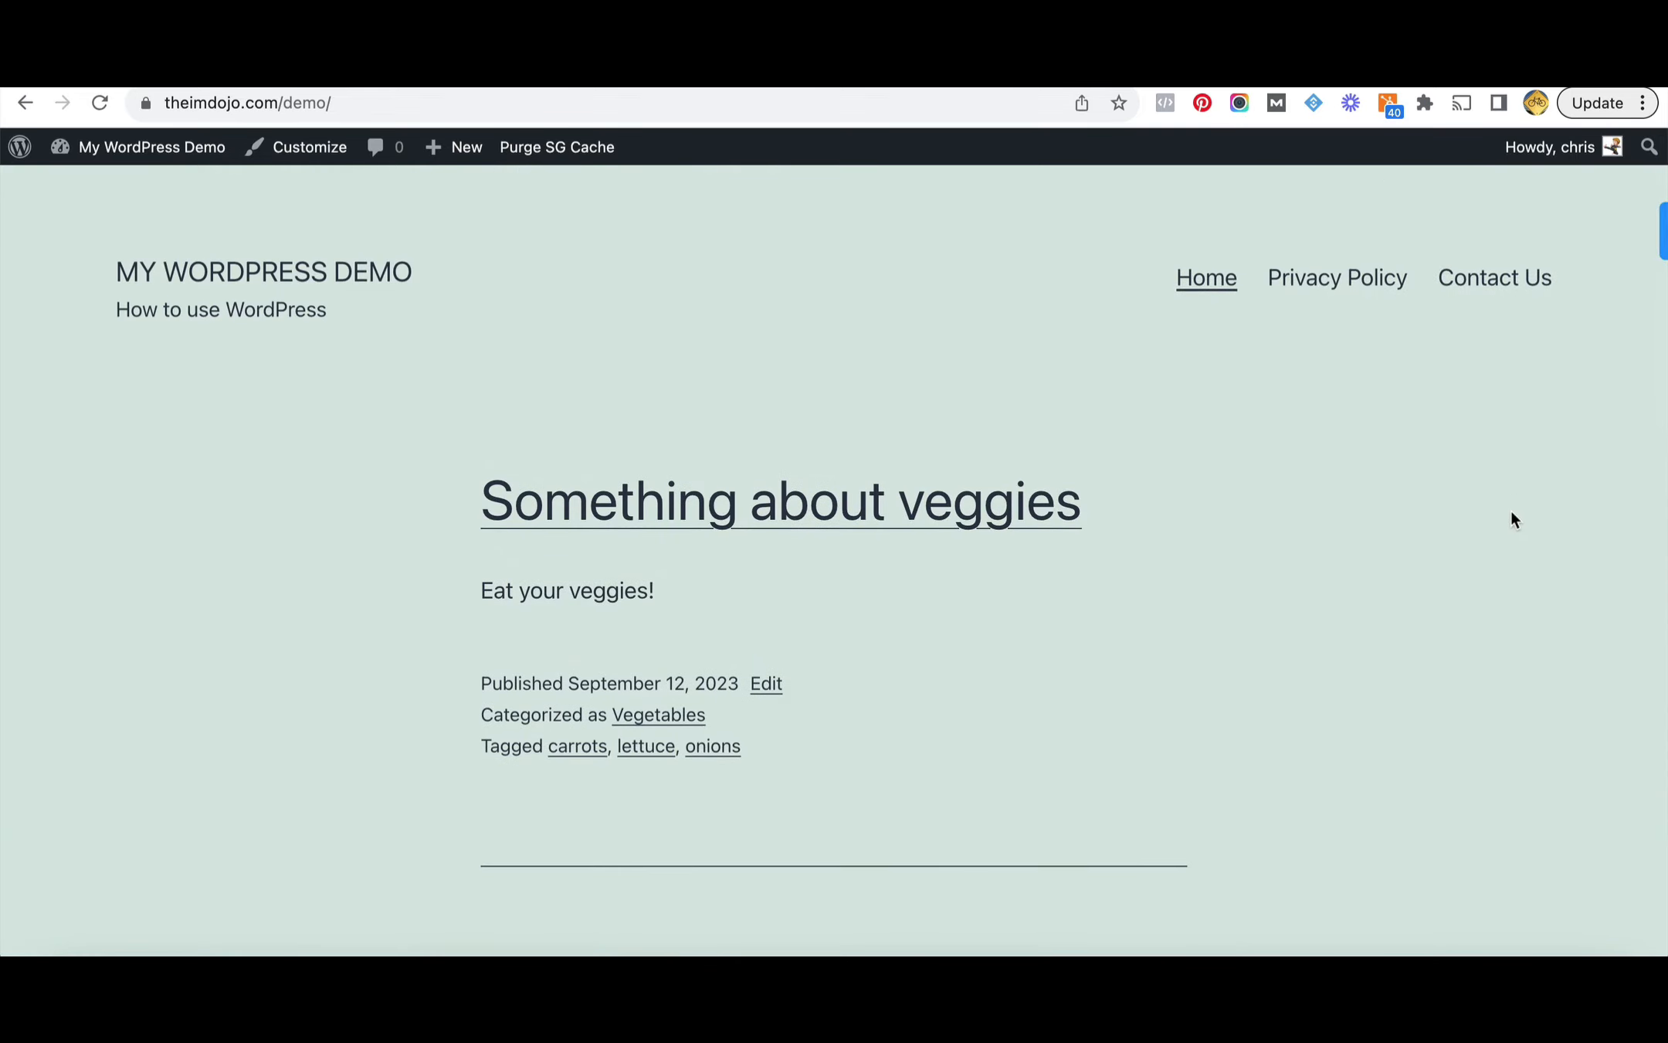
scroll(1511, 517, down, 1)
scroll(1511, 517, down, 8)
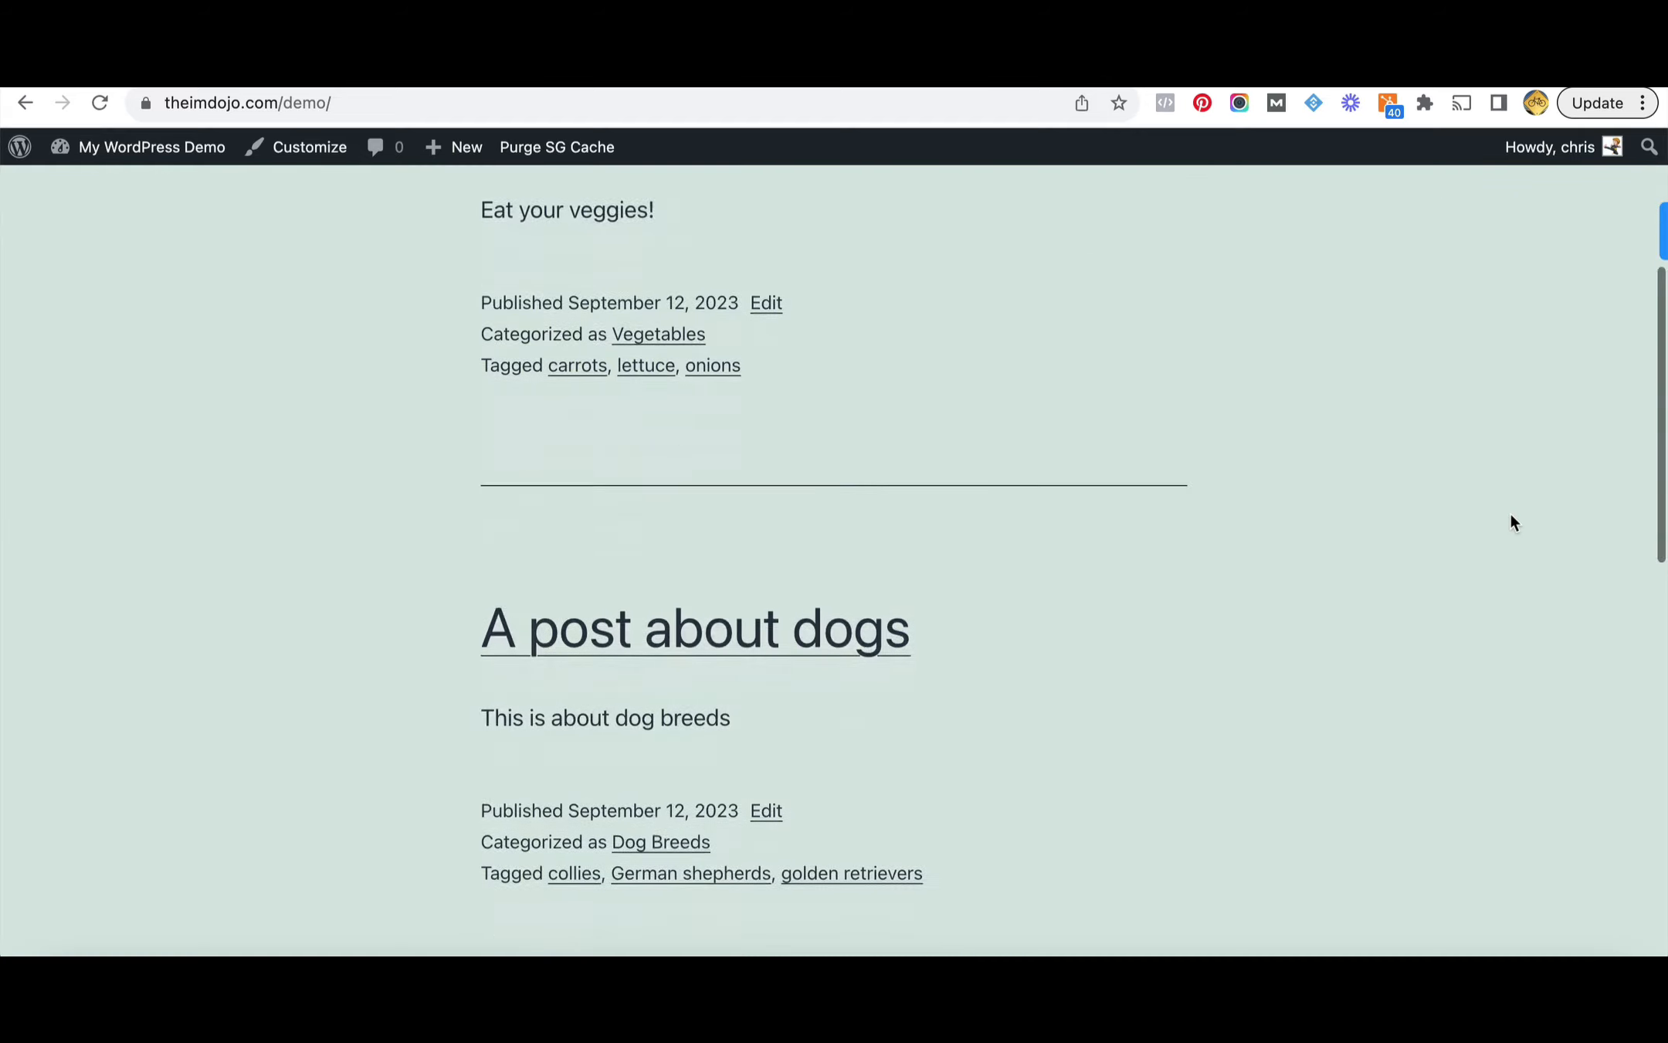
scroll(1511, 522, up, 8)
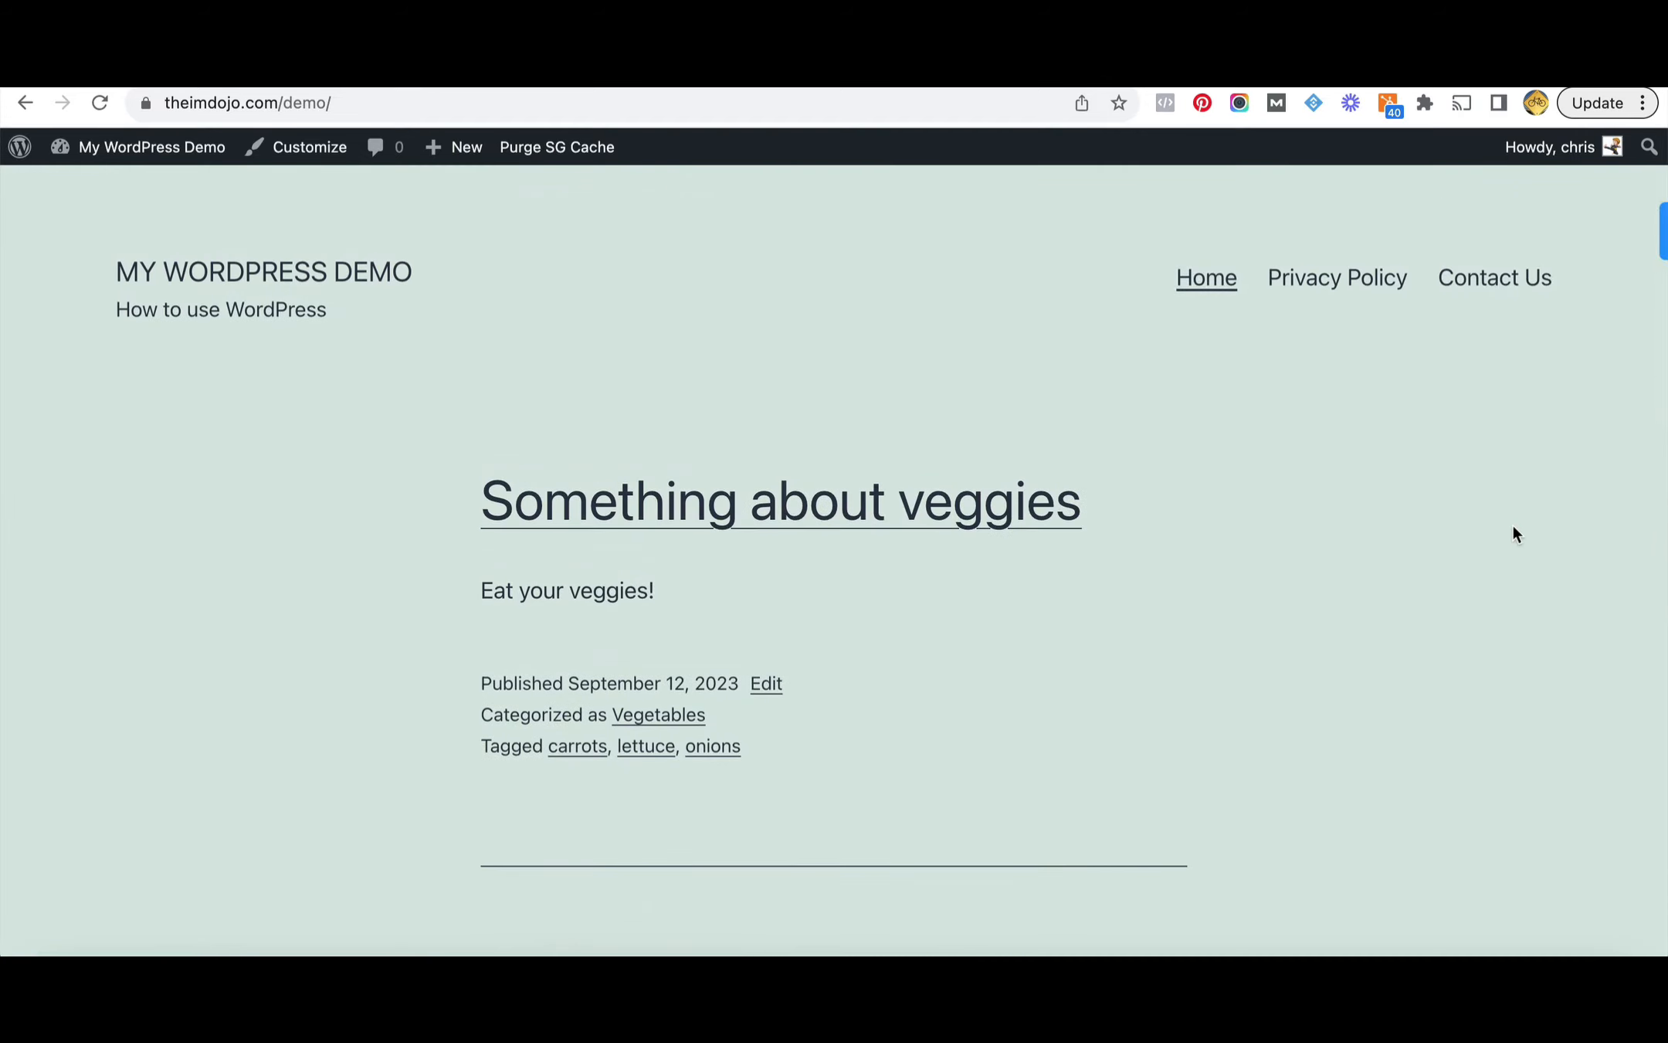
scroll(1513, 526, down, 10)
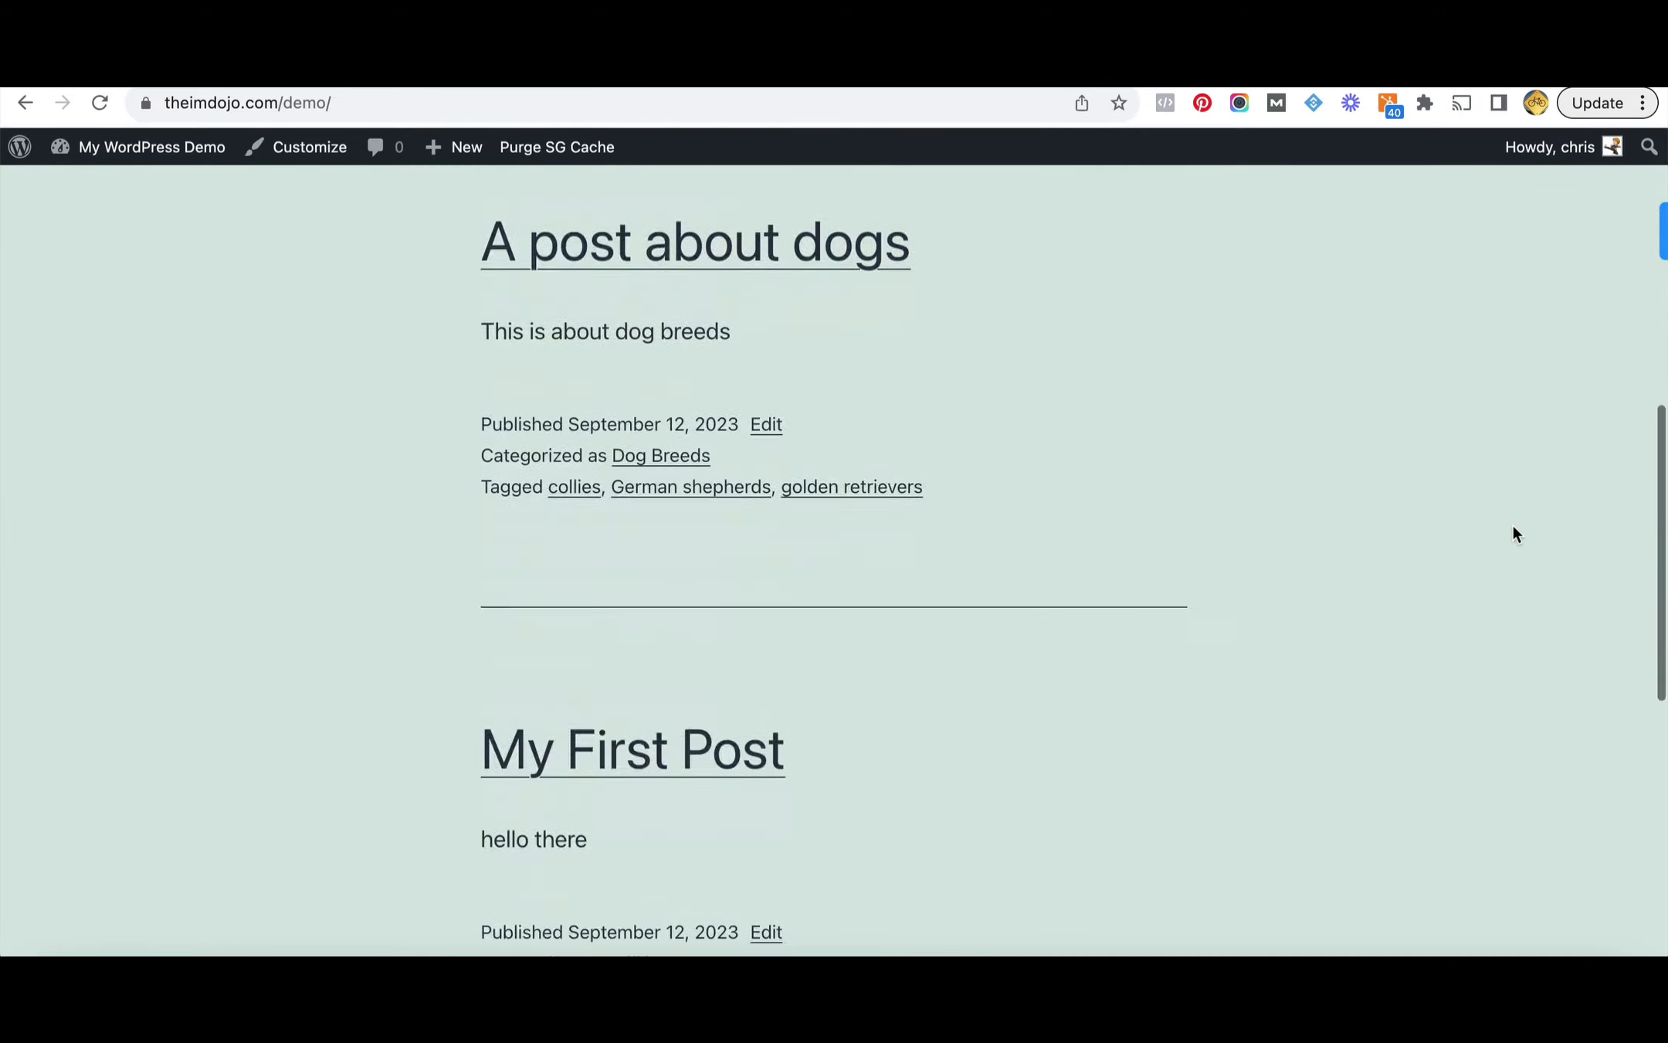
scroll(1512, 526, up, 8)
scroll(1512, 533, up, 4)
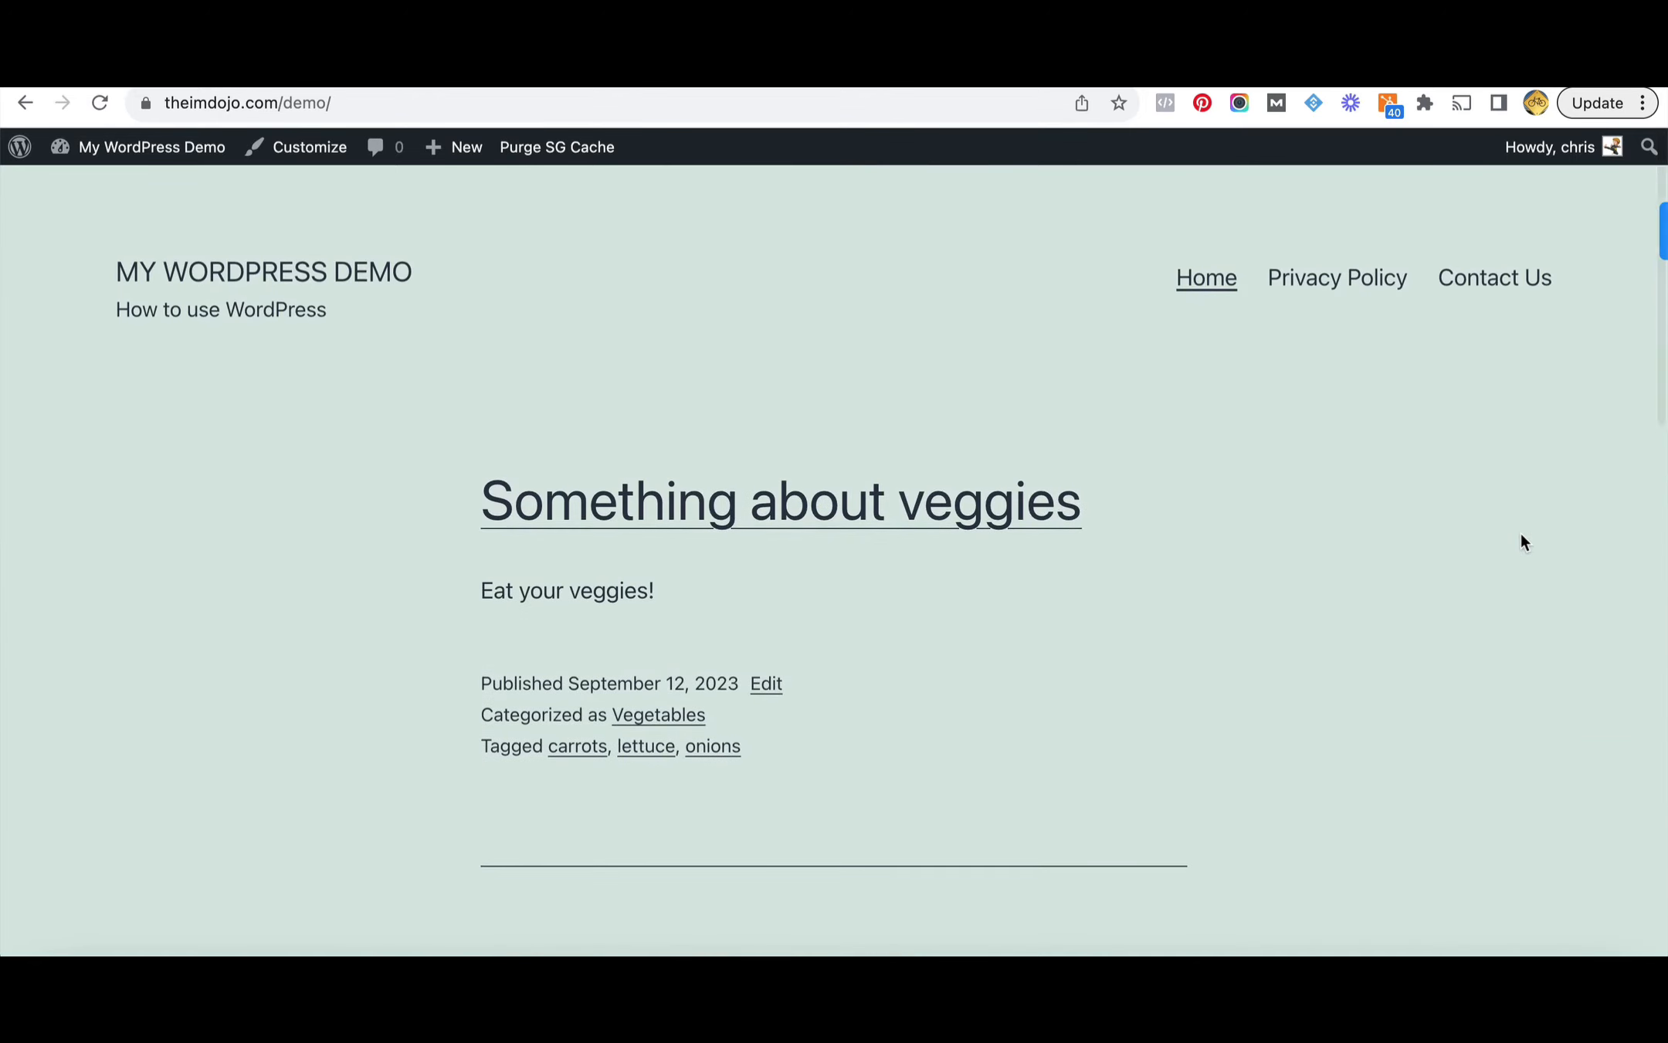